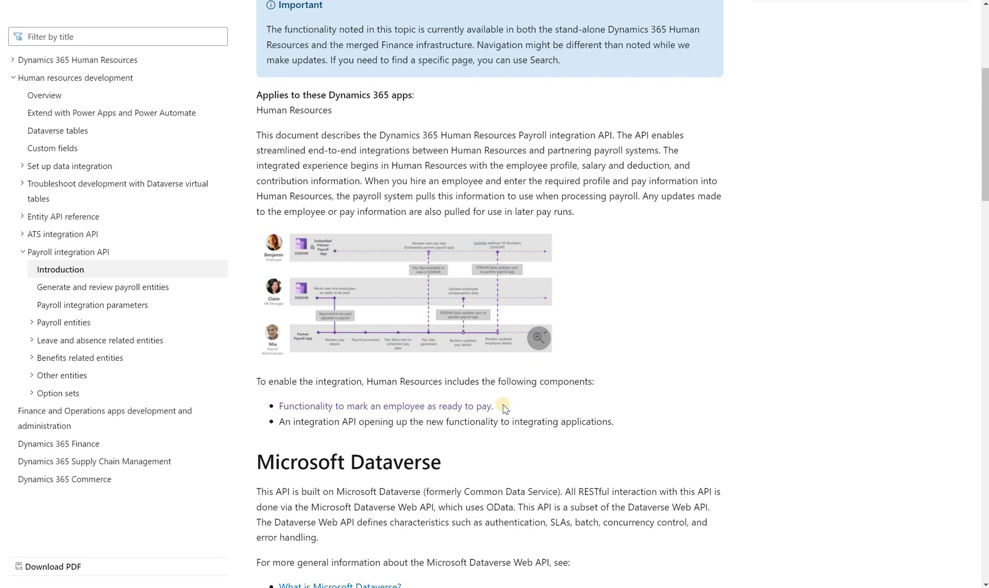
Read down the Payroll integration API introduction page on Microsoft Learn
scroll(528, 369, down, 3)
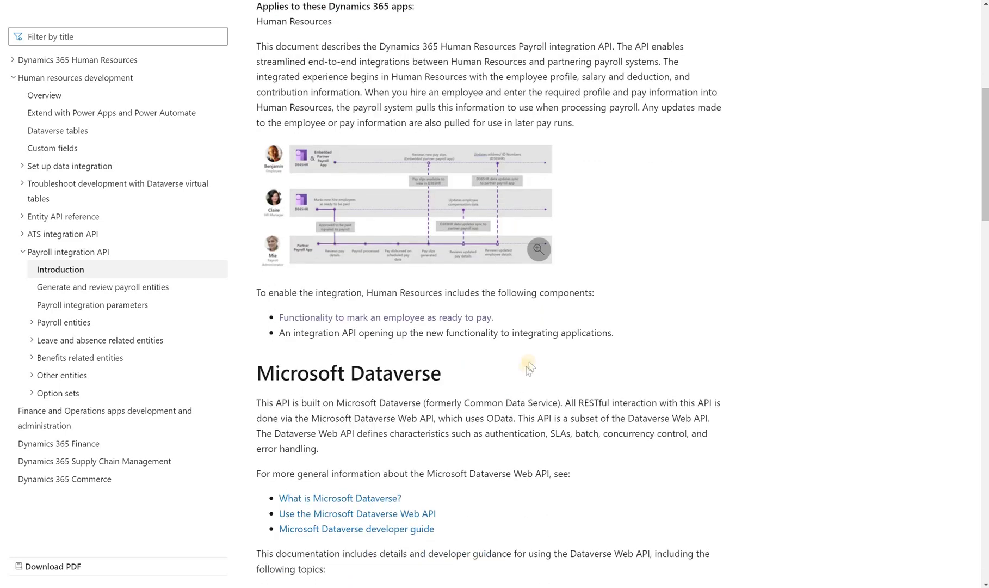
scroll(530, 362, down, 6)
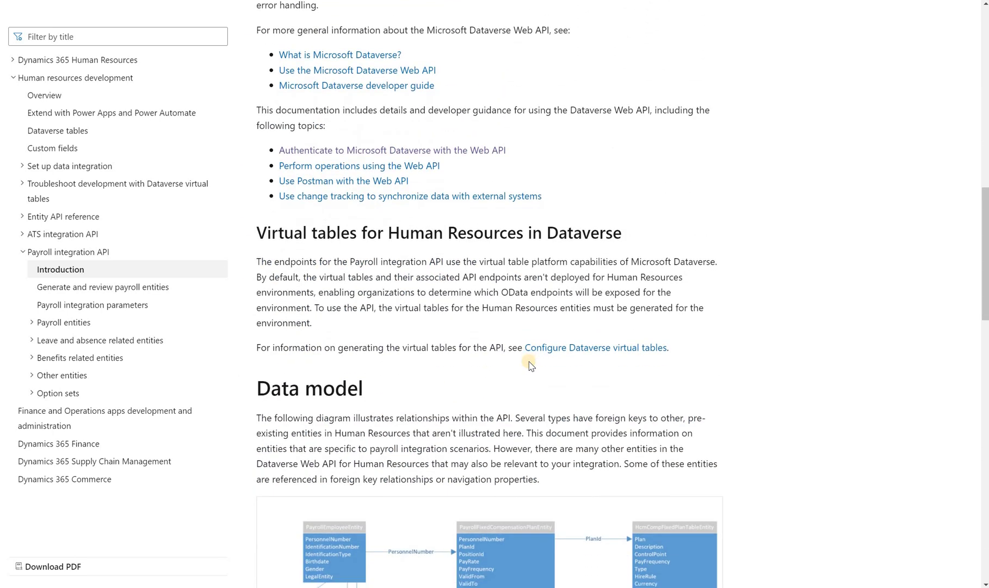
scroll(501, 395, down, 6)
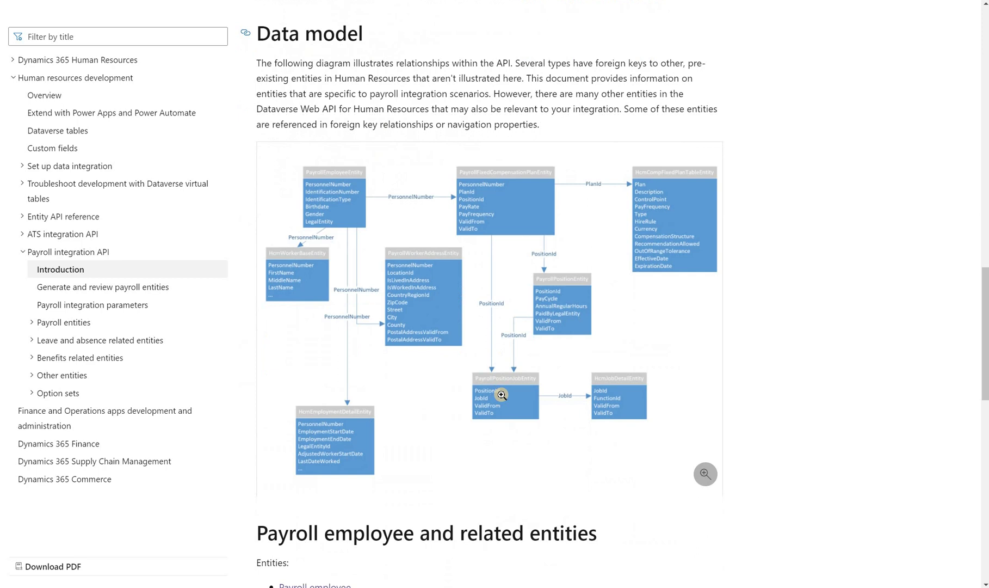
scroll(501, 394, up, 15)
View the enlarged Payroll integration flow diagram, close it, and highlight the ready-to-pay line
click(413, 185)
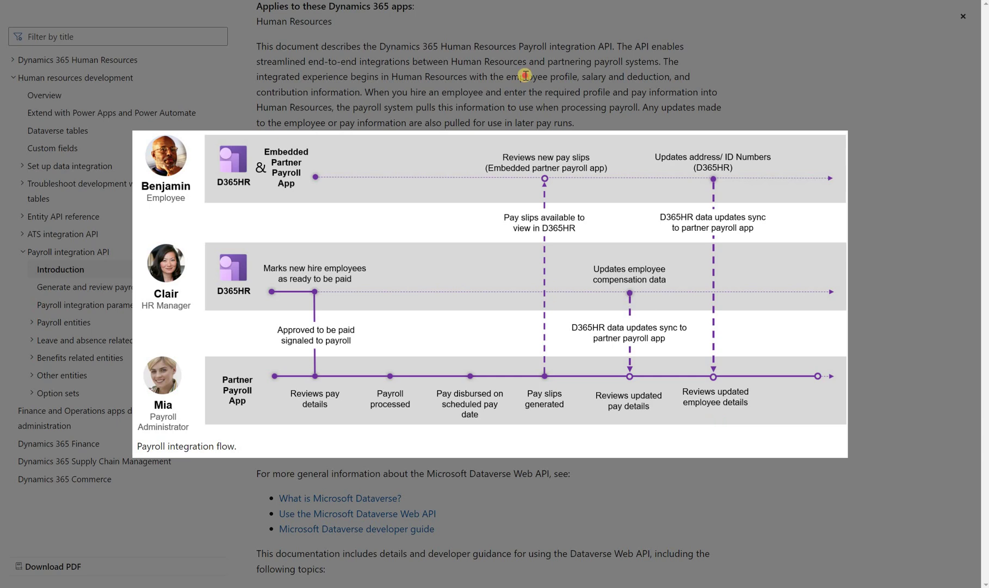
click(501, 117)
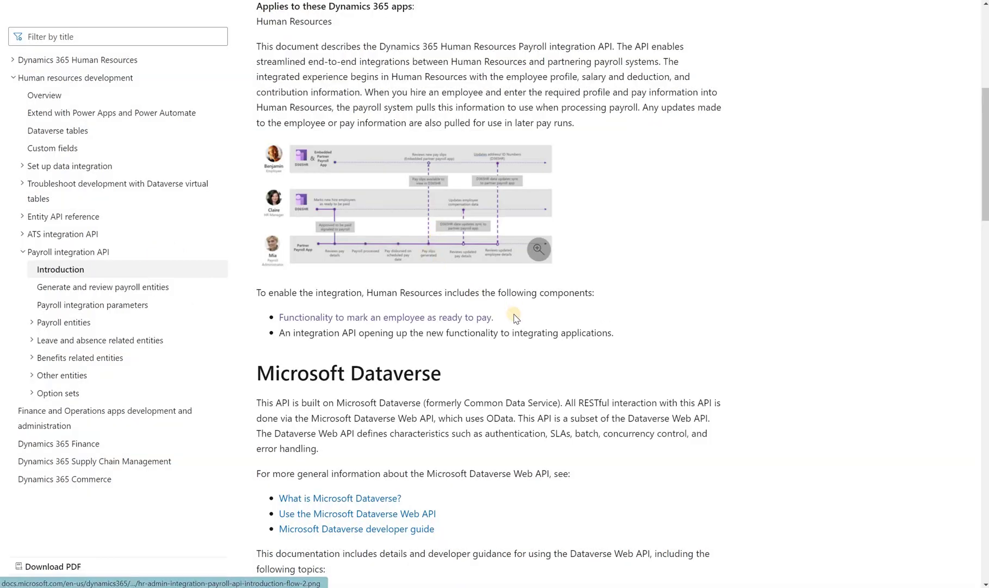
drag(474, 317, 277, 318)
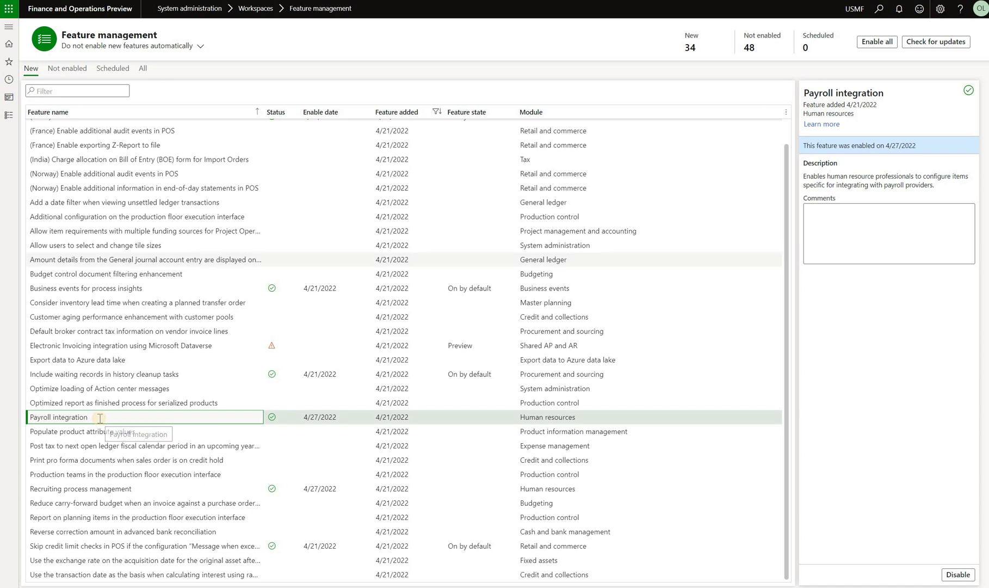
Open Human resources shared parameters and view its Payroll integration settings
click(9, 27)
scroll(70, 157, down, 1)
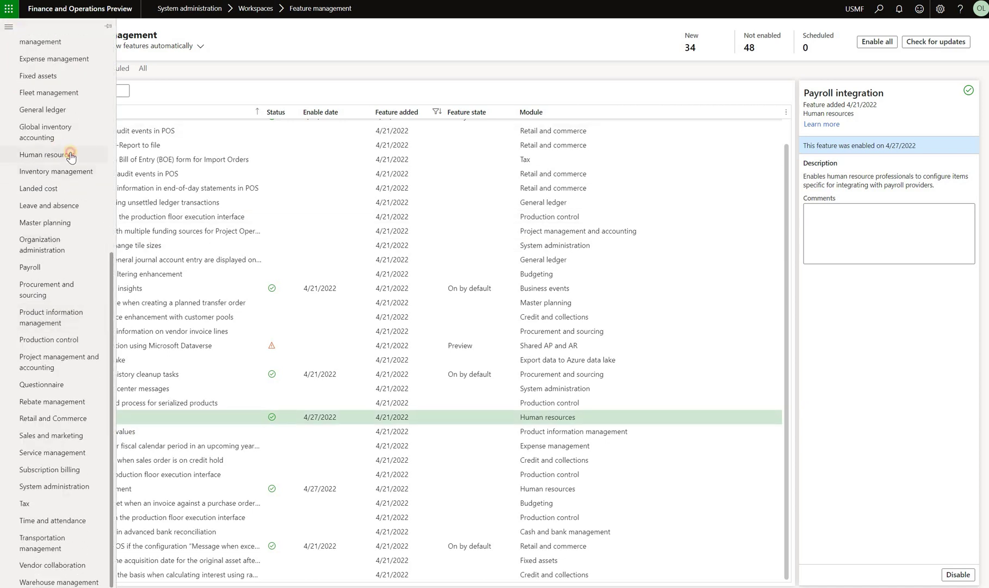
click(70, 155)
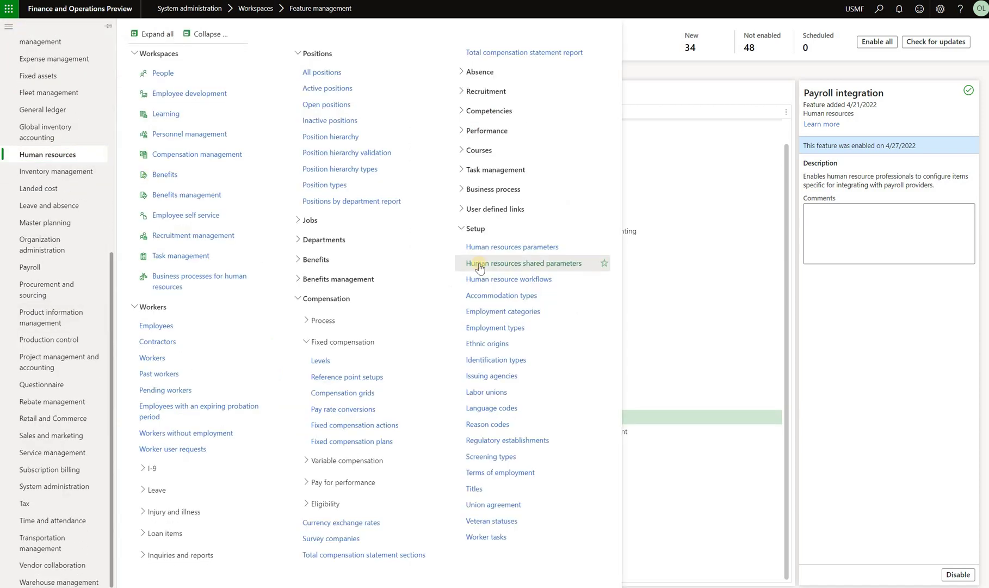
click(478, 264)
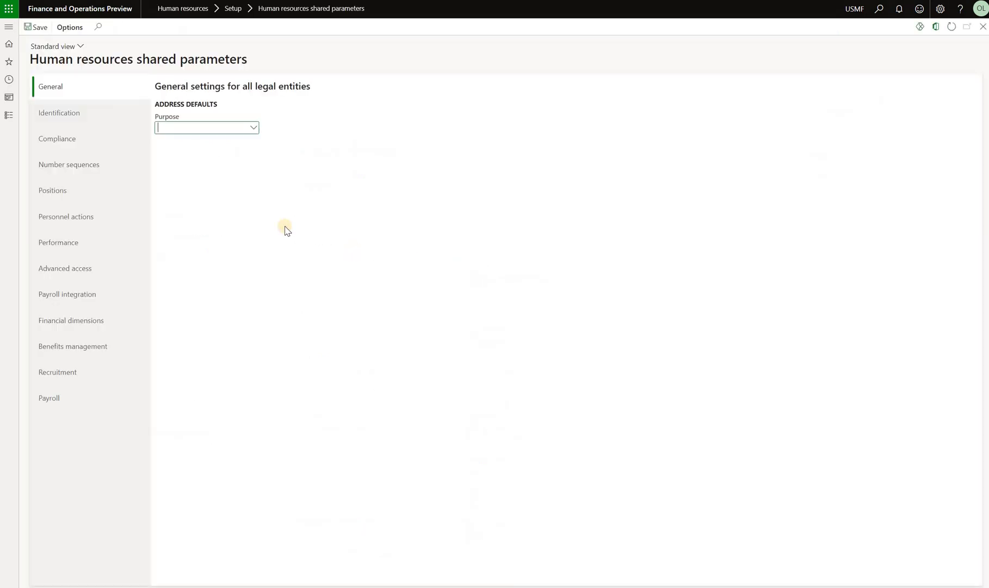
click(100, 297)
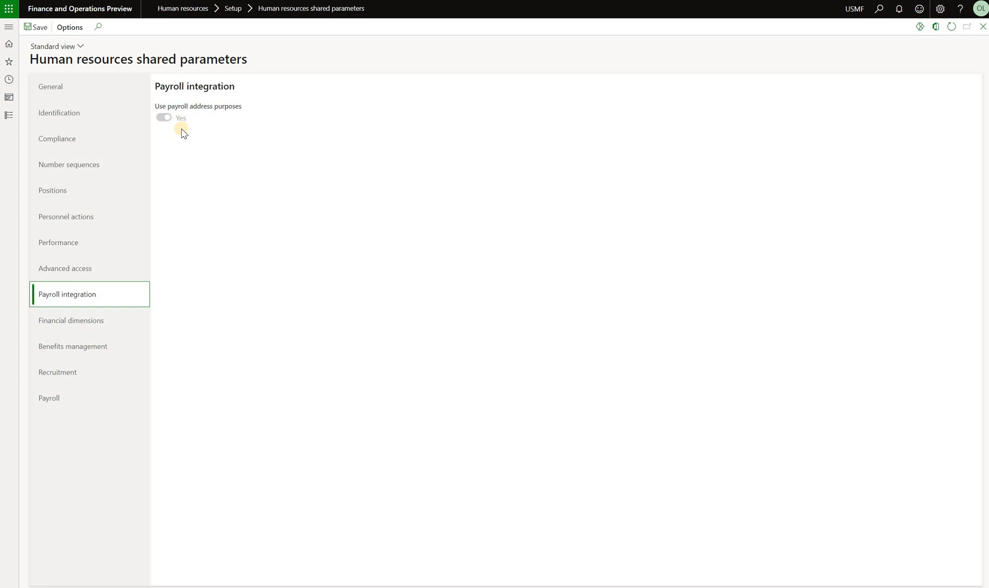
Go to Compensation management and list the 3 employees not ready to pay
click(9, 27)
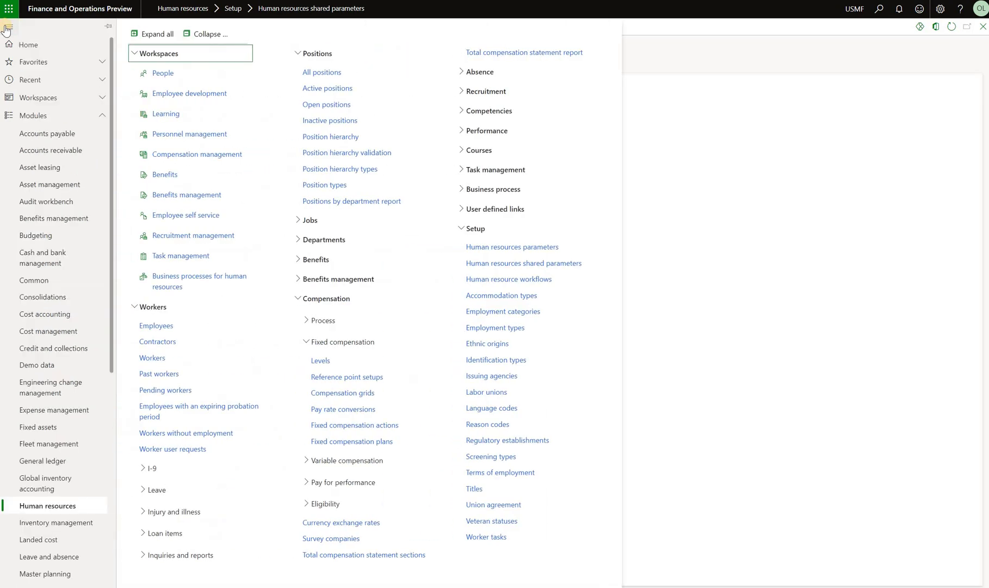
click(228, 157)
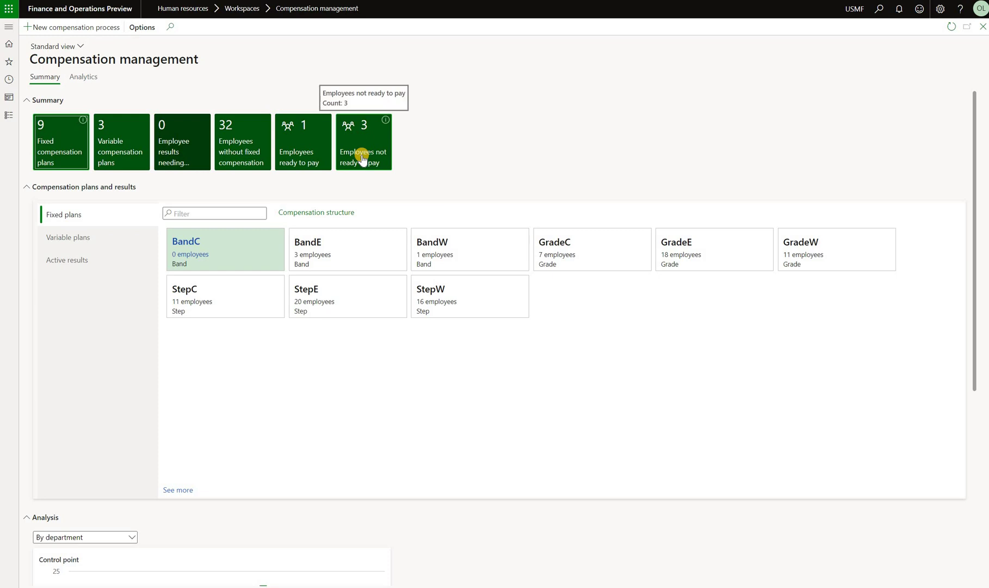
click(362, 157)
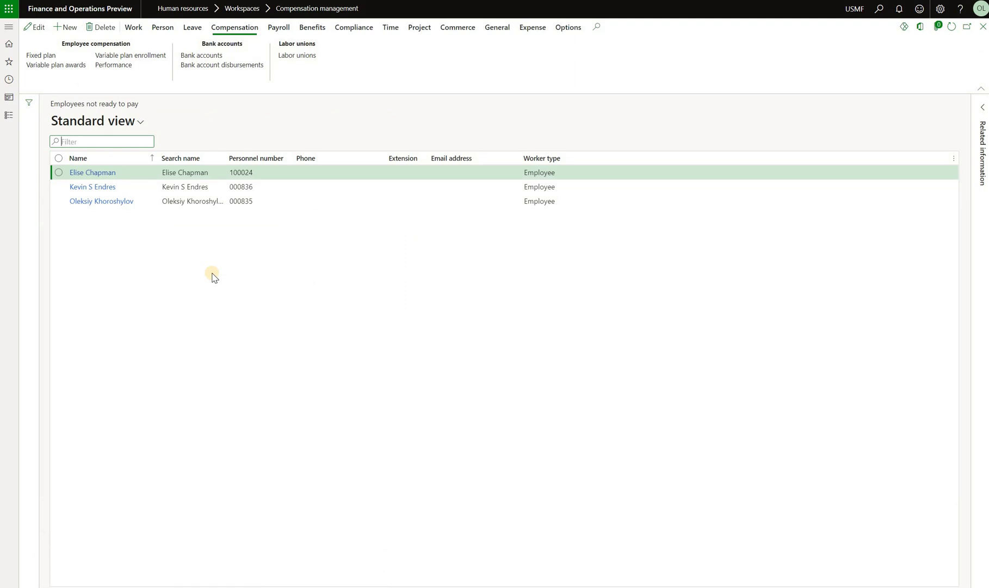
Hire a new worker by first and last name with employment starting today, 4/25/2022
click(63, 30)
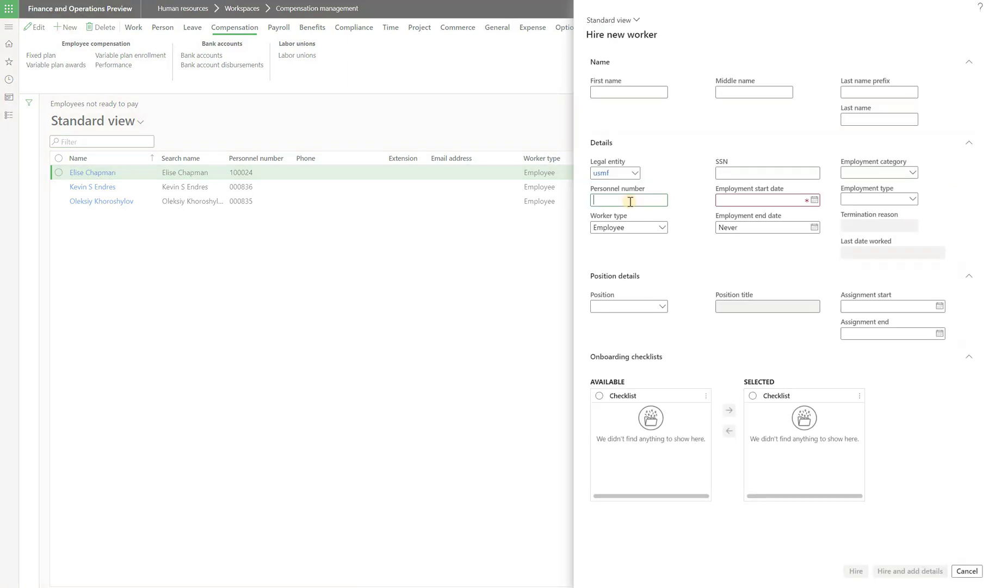
click(629, 92)
key(Tab)
key(Tab)
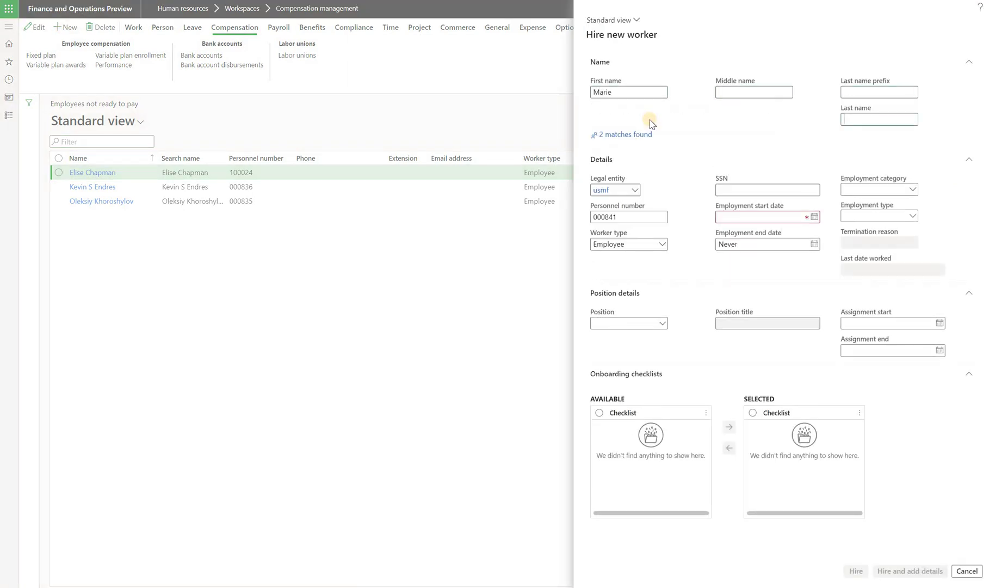
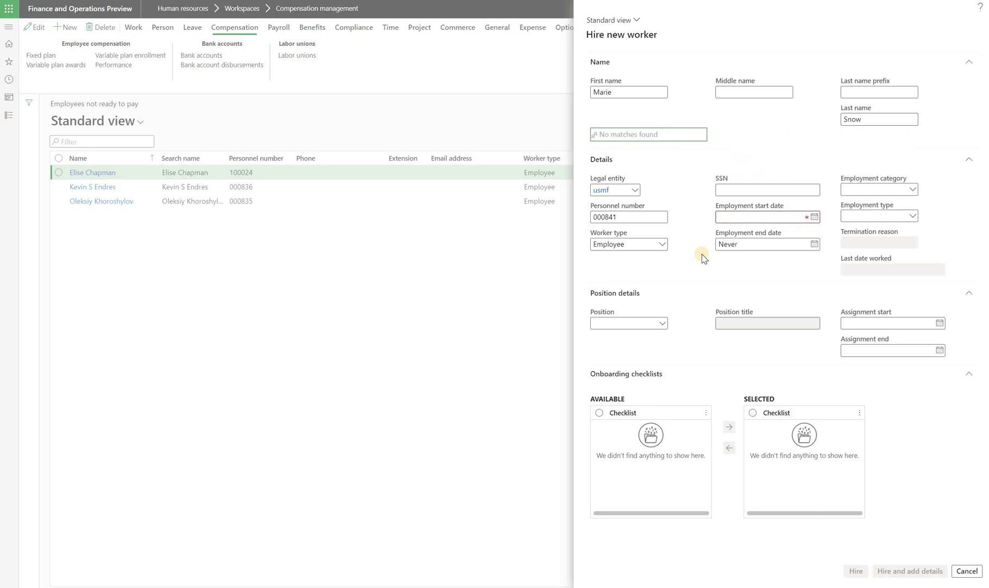
click(815, 218)
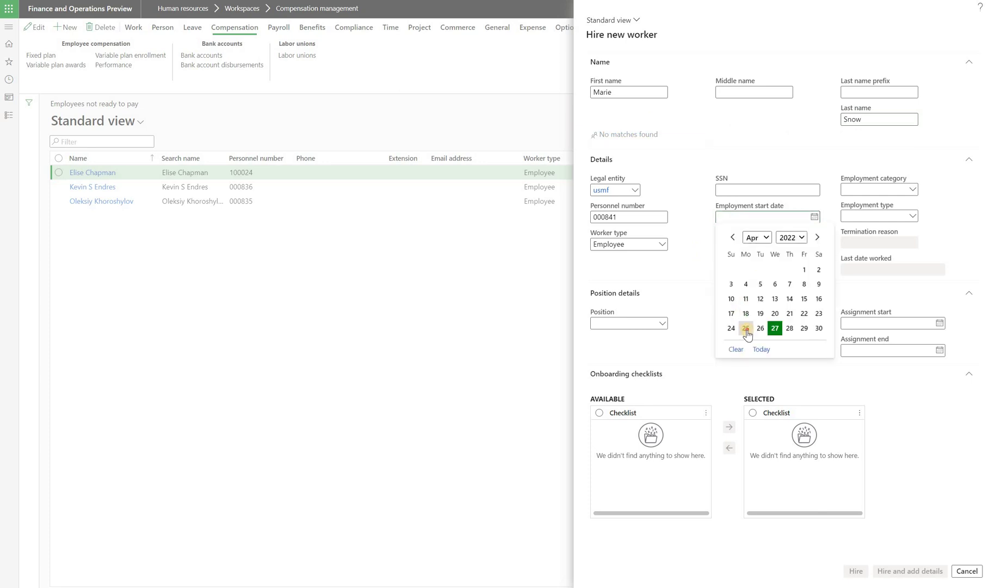
click(742, 349)
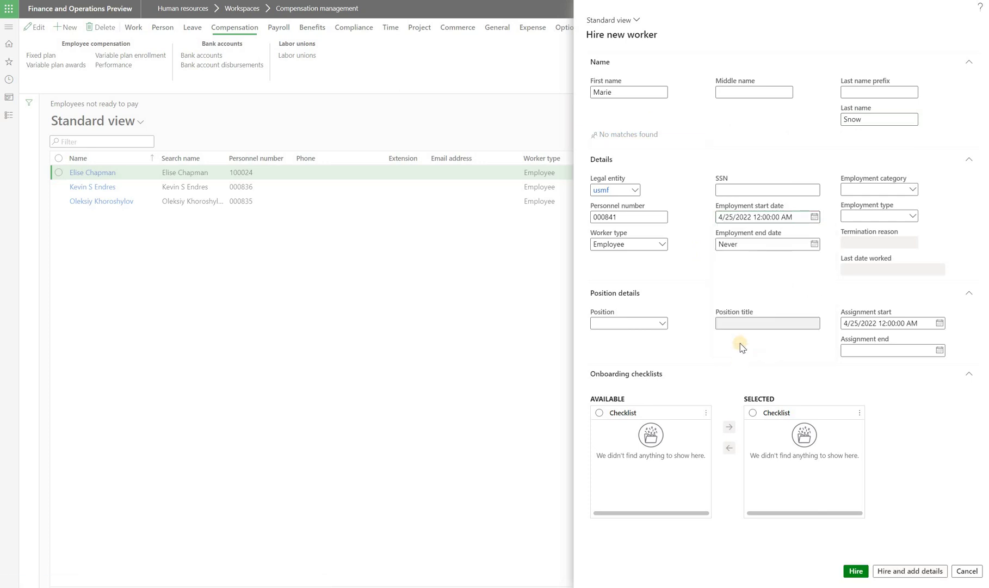
click(857, 571)
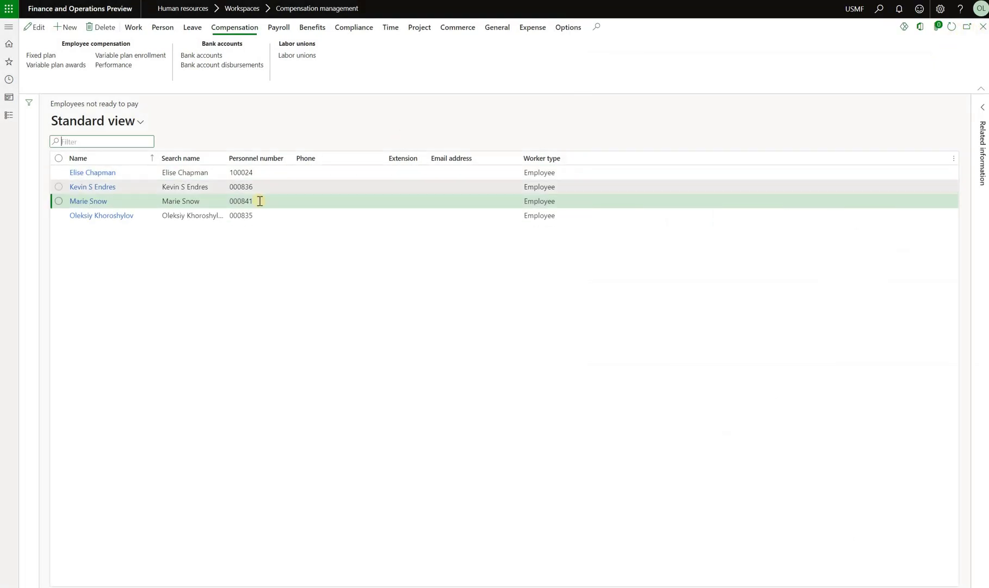
Refresh the workspace and open the new hire's profile from Employees not ready to pay
click(981, 30)
click(951, 31)
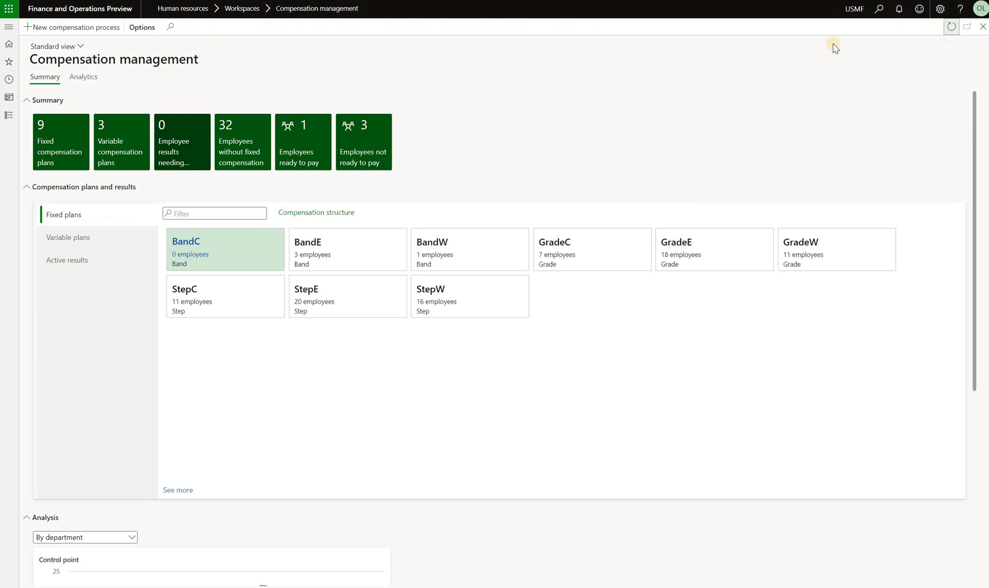
click(387, 163)
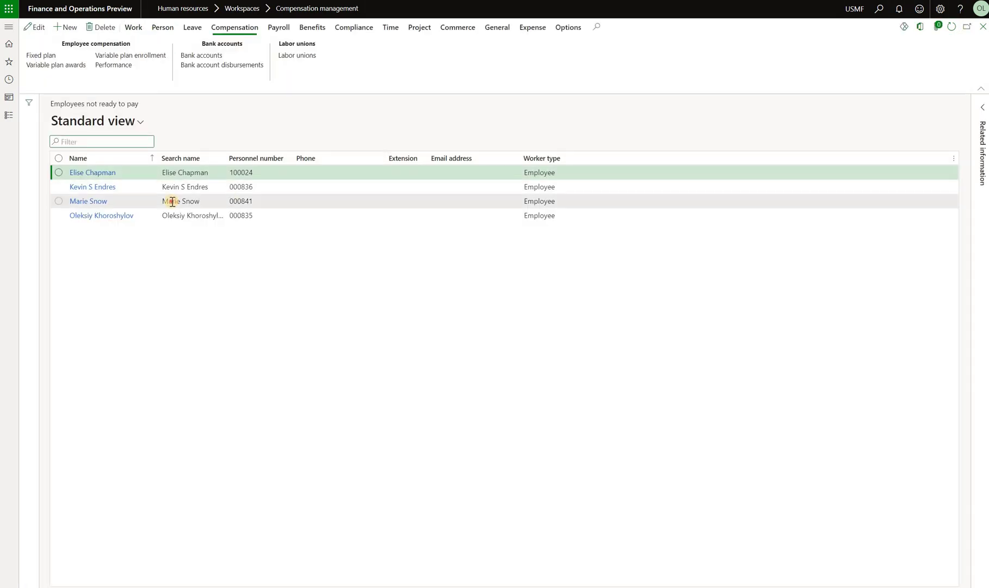
click(172, 201)
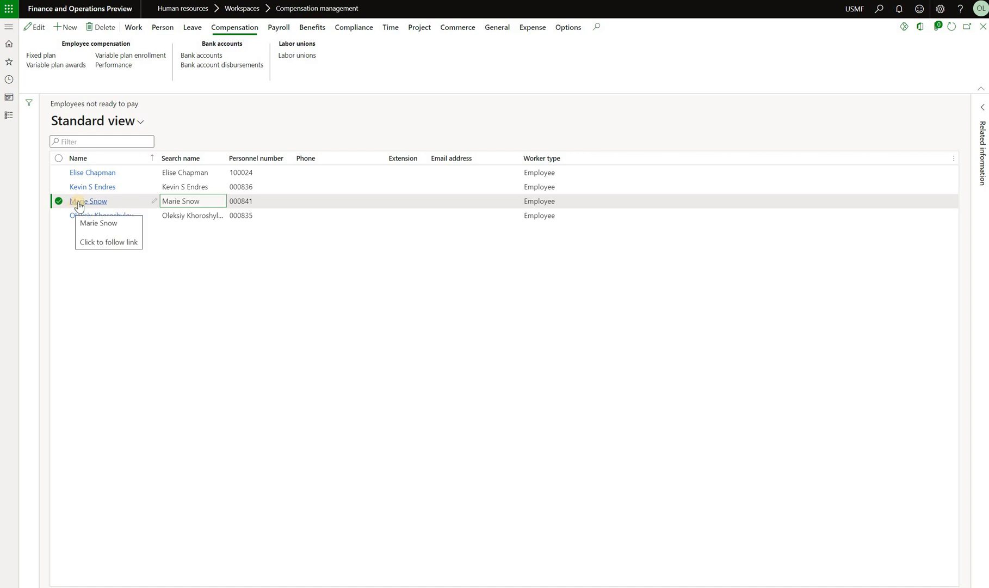
click(80, 203)
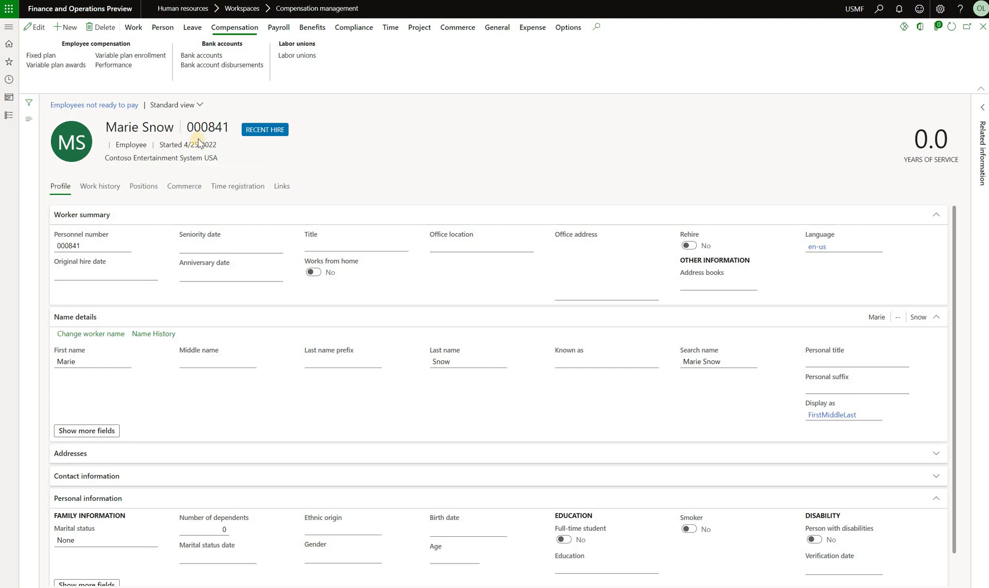
Validate the worker as ready to pay and open the Ready to pay results
click(280, 28)
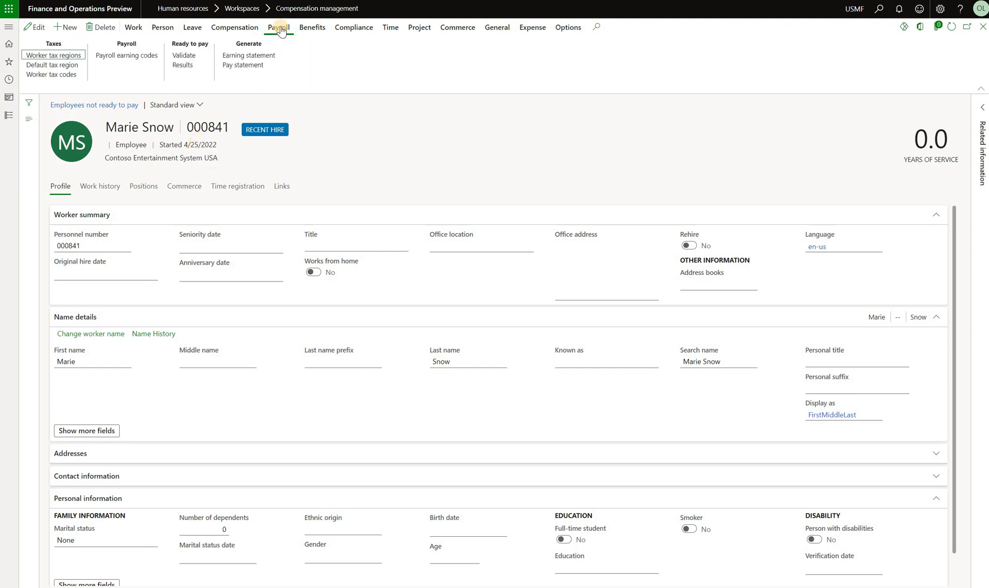
click(194, 56)
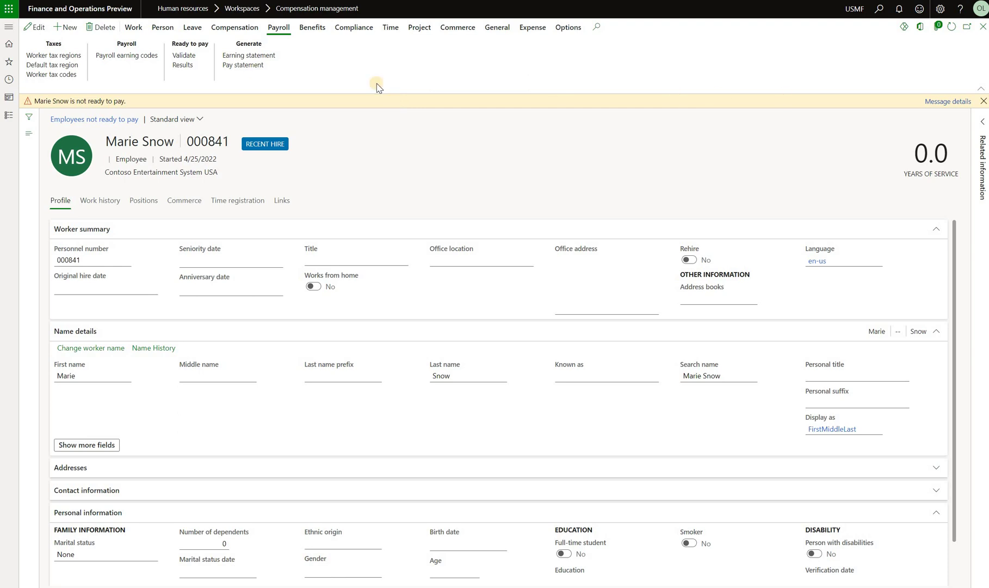
click(947, 101)
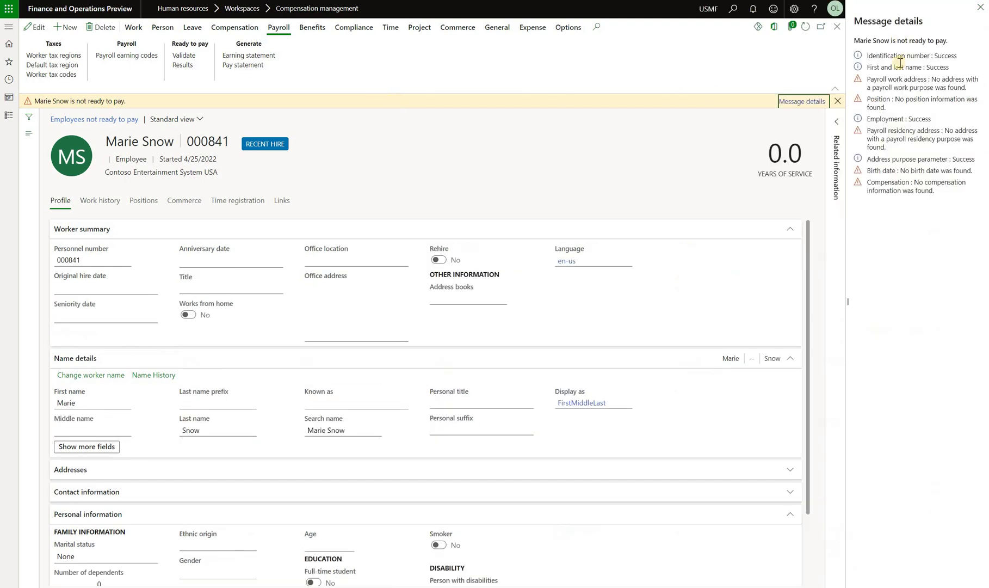
click(979, 9)
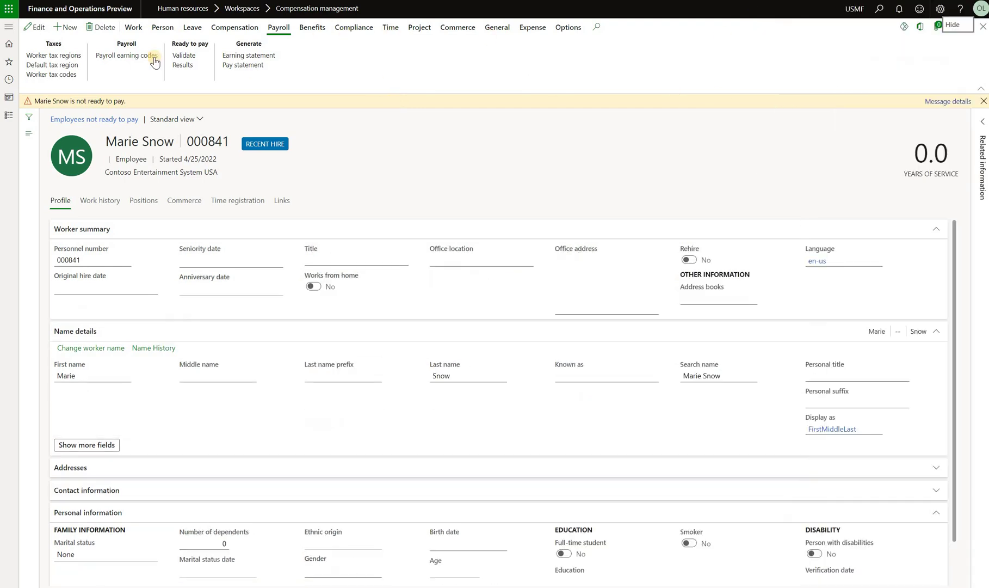
click(184, 65)
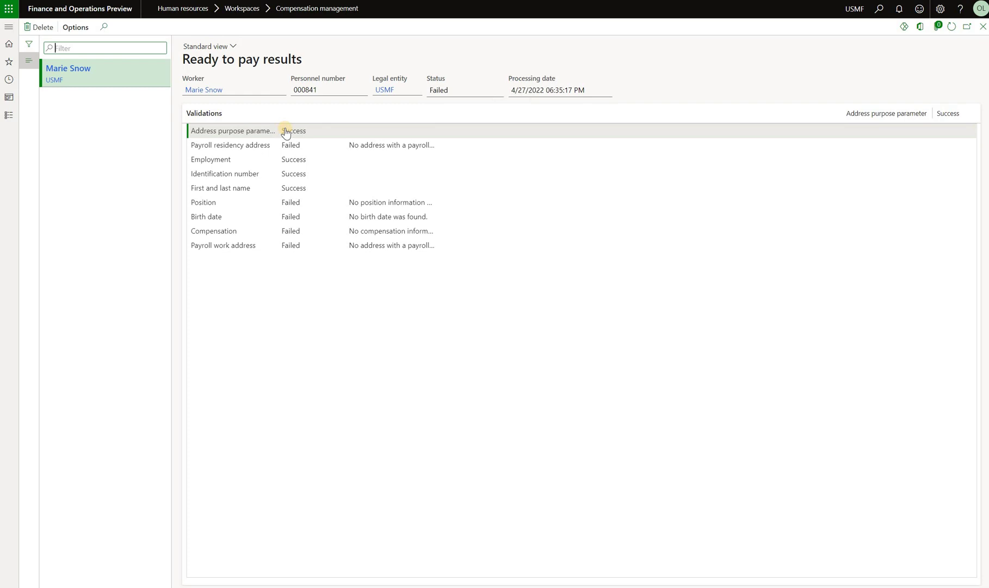
Check the Employment, identification, name and payroll address validation results, then close them
click(235, 164)
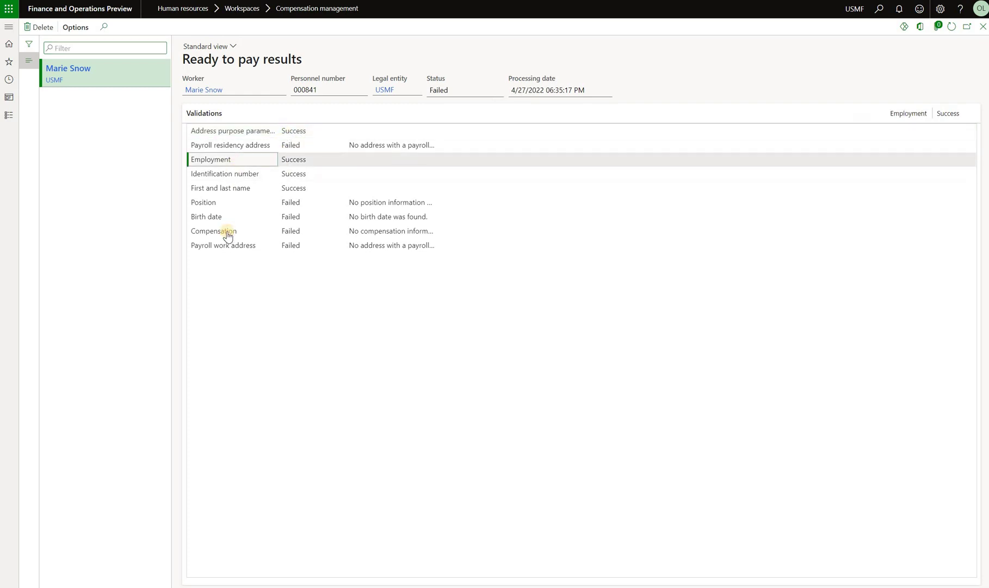
click(235, 174)
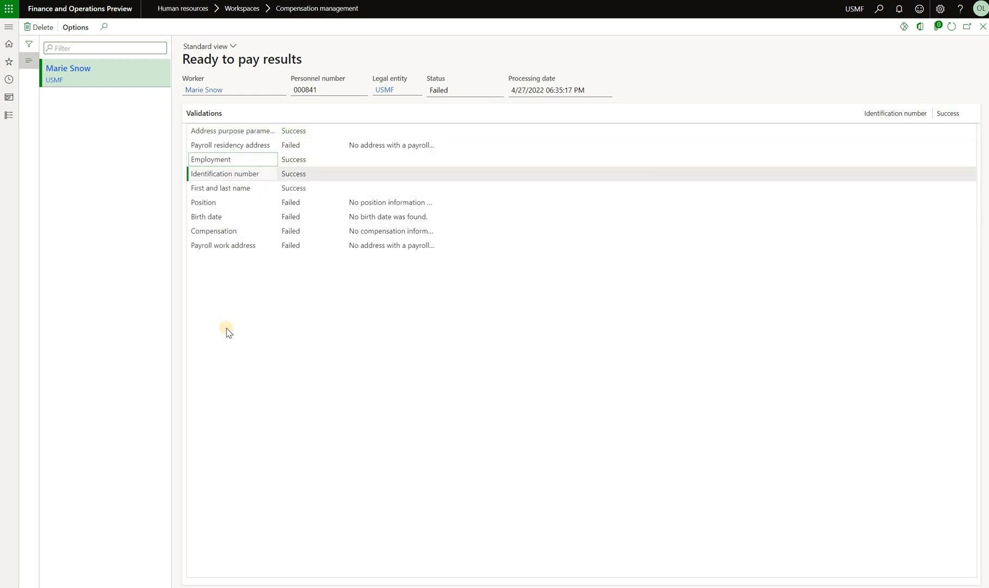
click(242, 195)
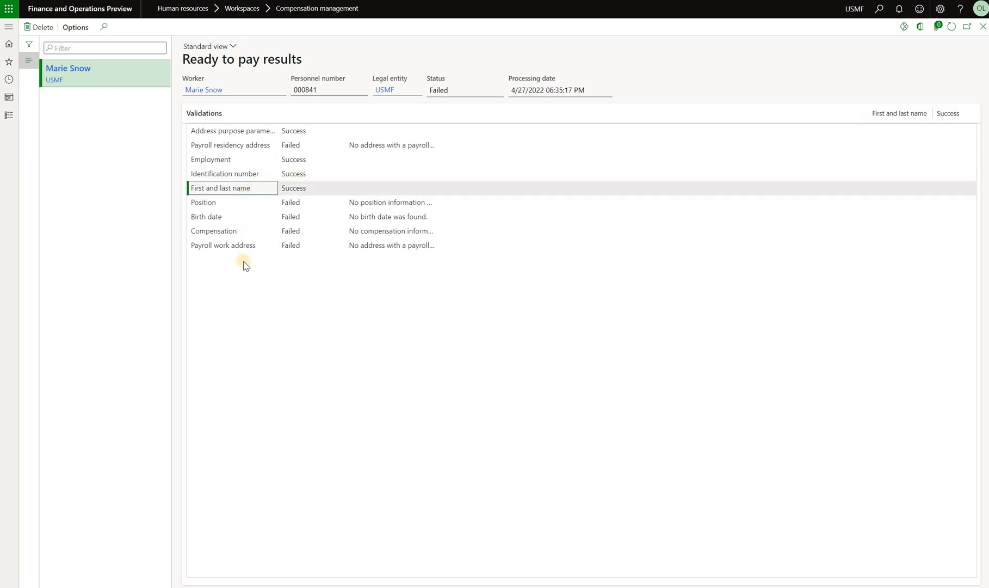
click(248, 146)
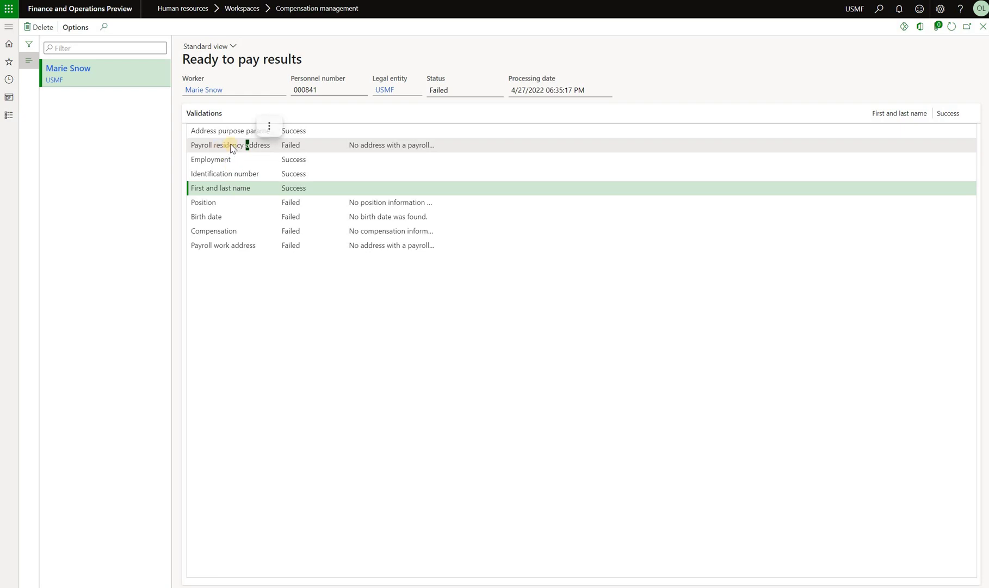
click(404, 146)
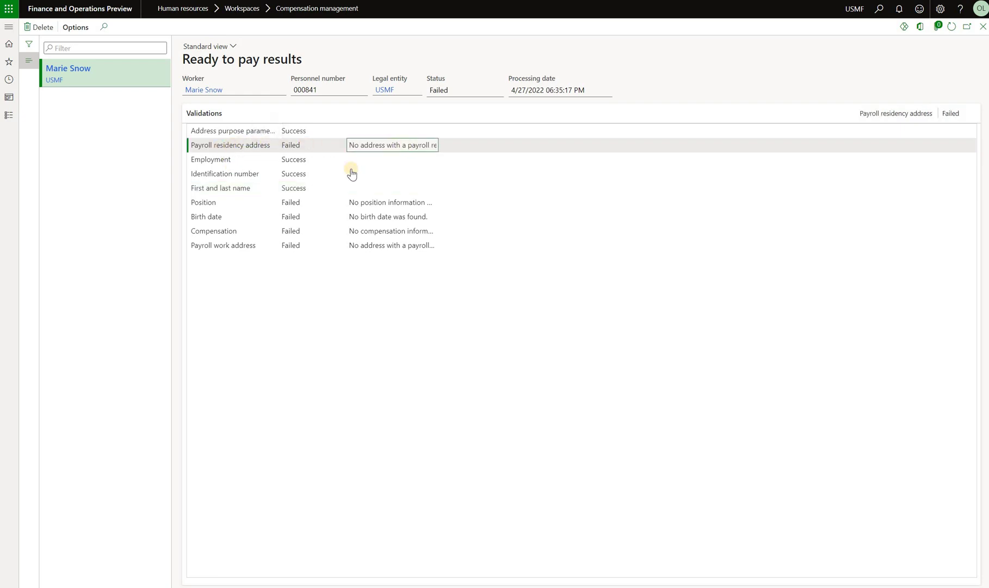
click(237, 248)
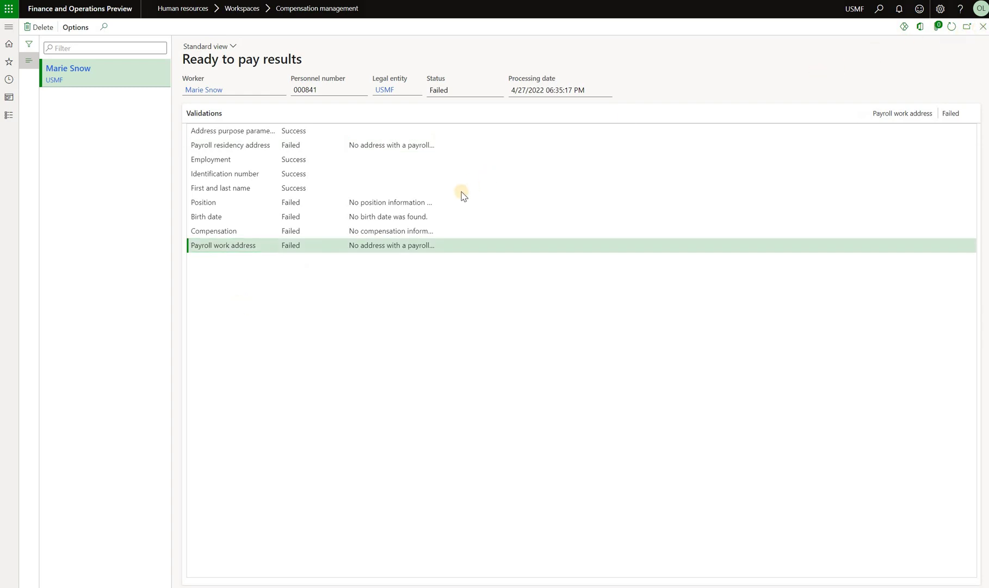
key(Escape)
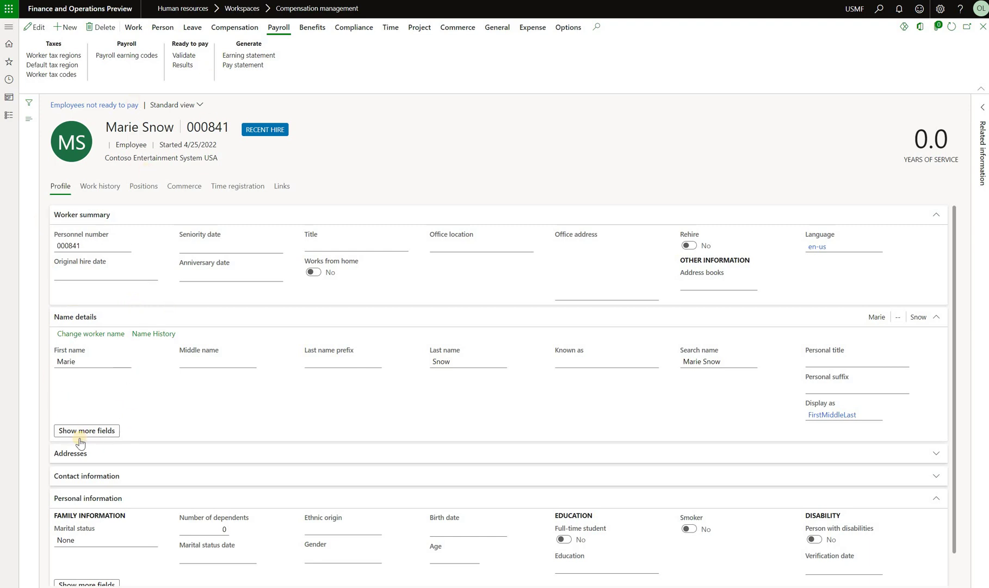
Add a Default address with purposes Home, Payroll residency location and Payroll work location
click(106, 464)
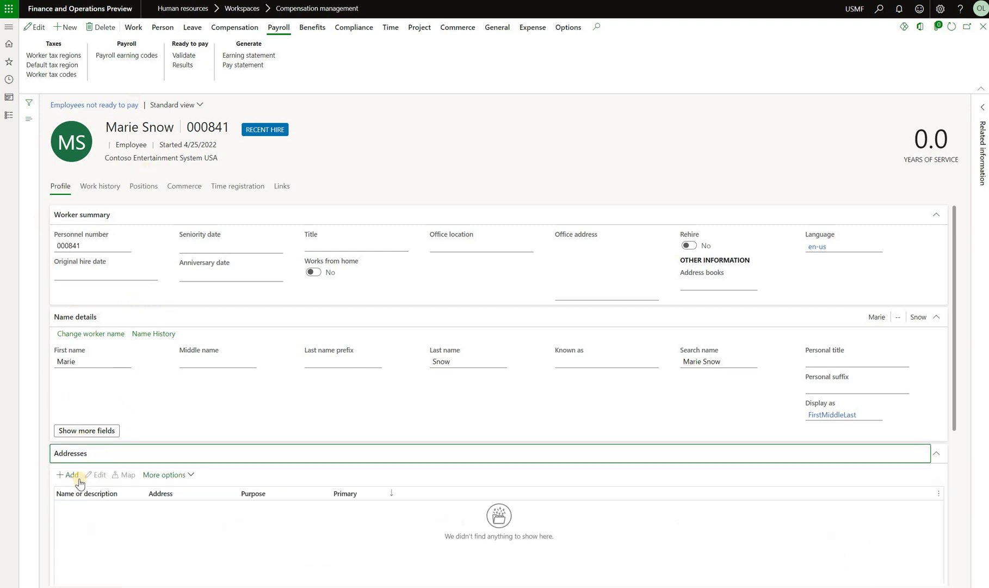
click(79, 481)
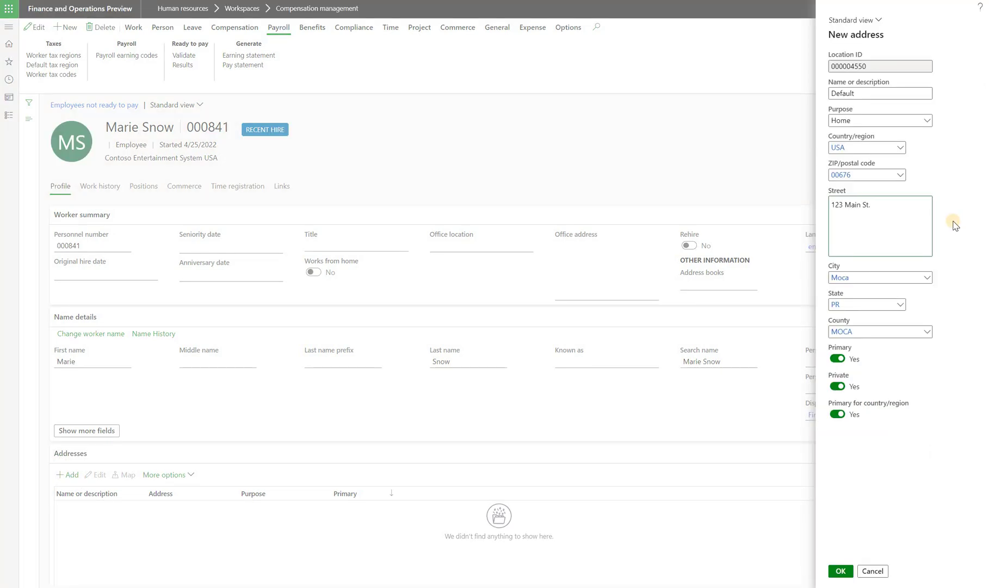
click(928, 123)
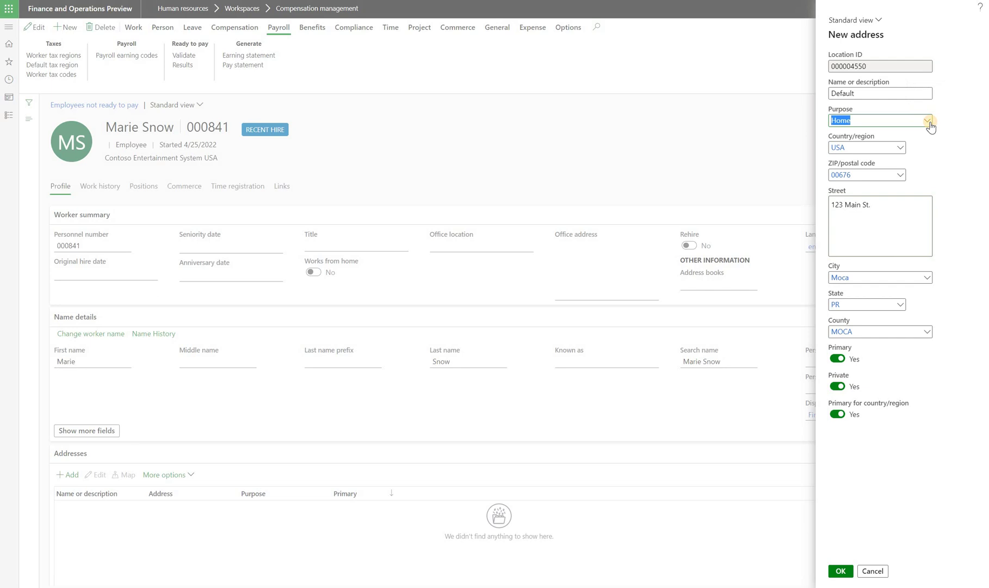
click(927, 121)
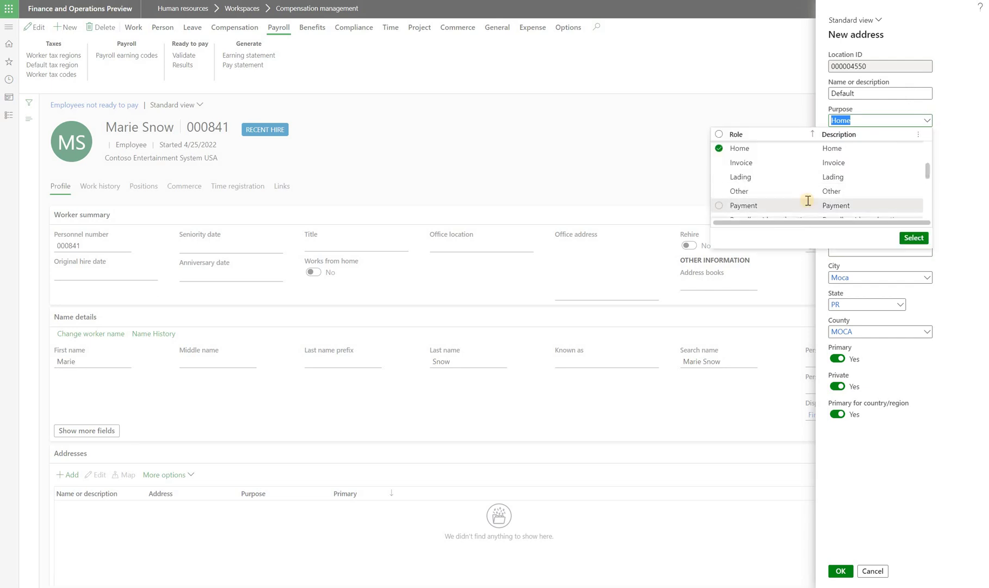
scroll(806, 200, down, 3)
scroll(762, 169, up, 2)
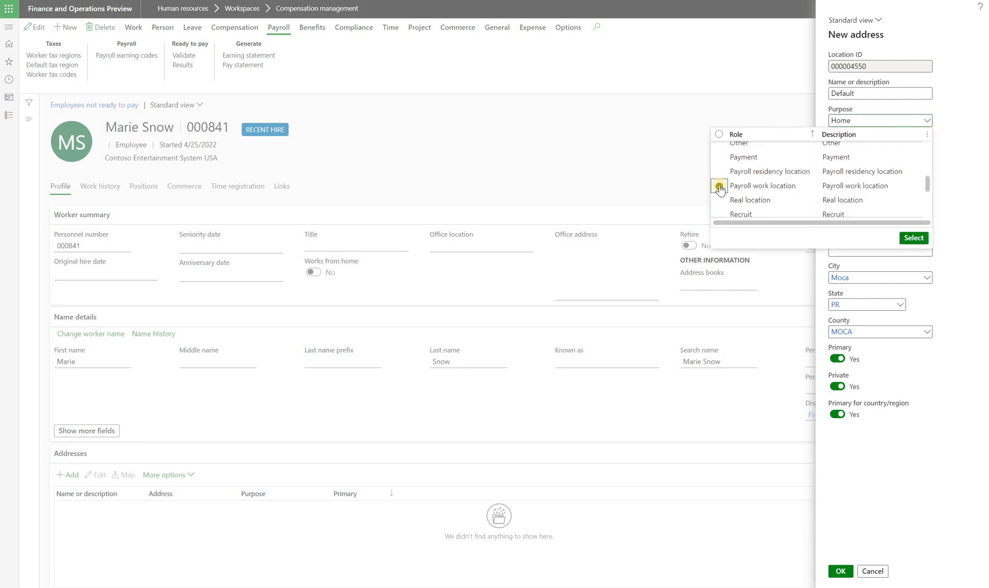
click(719, 186)
click(719, 172)
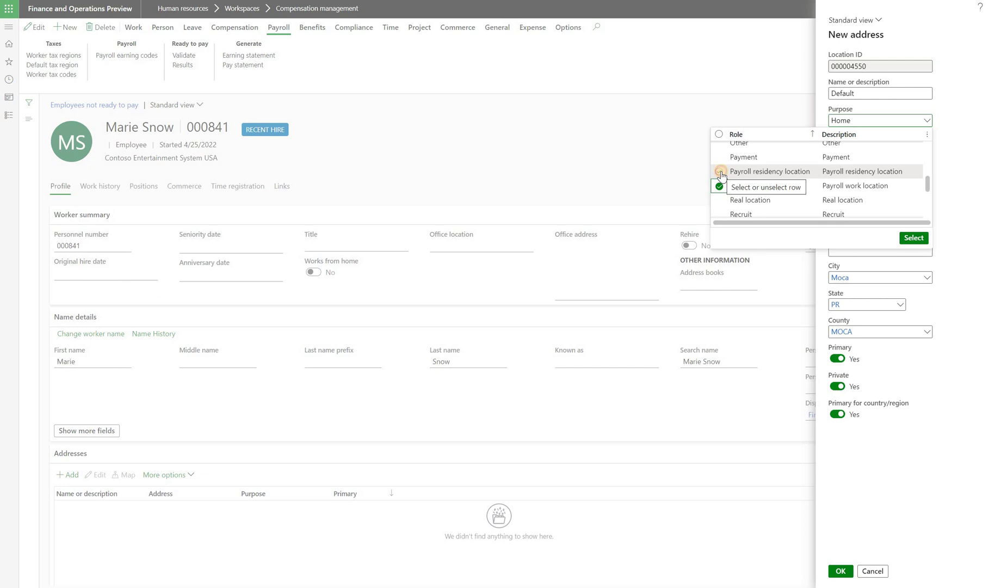
click(913, 238)
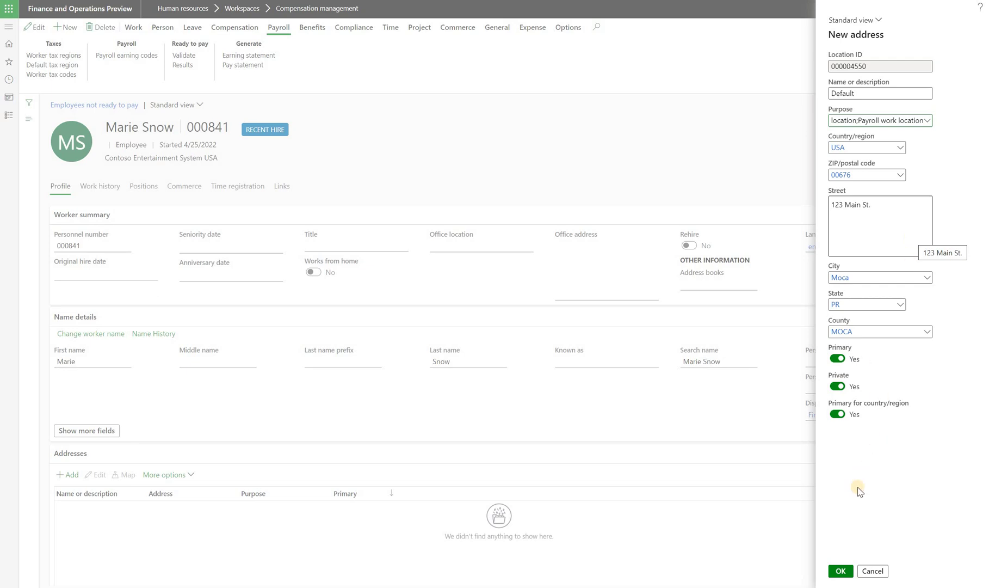
click(841, 570)
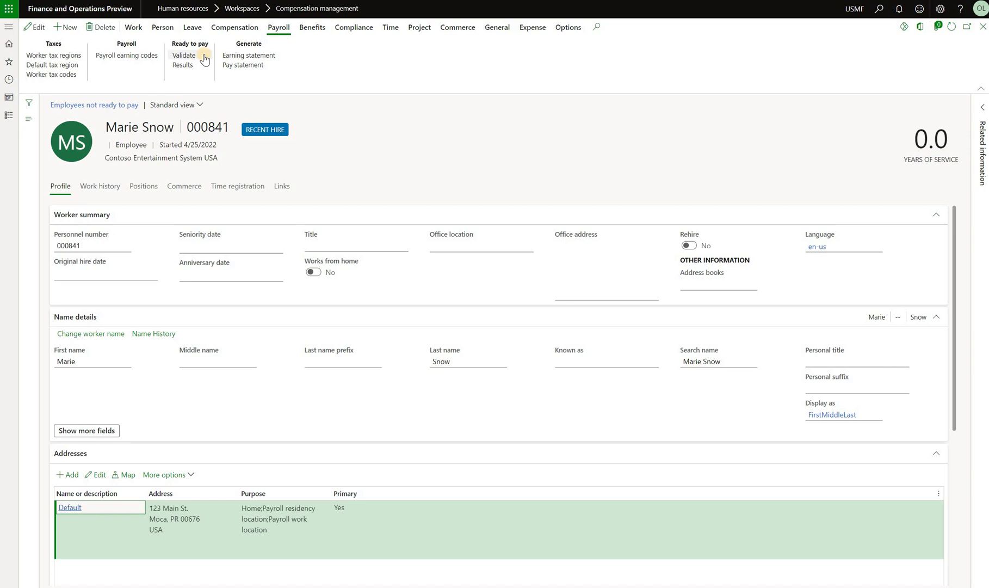
Re-validate ready to pay and confirm the payroll residency and work address checks now pass
click(204, 58)
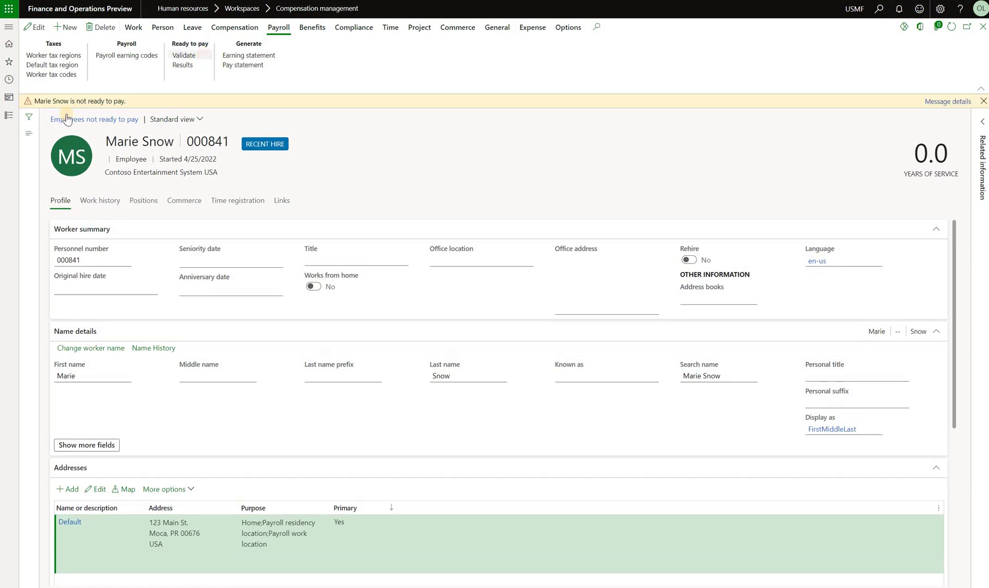
click(182, 66)
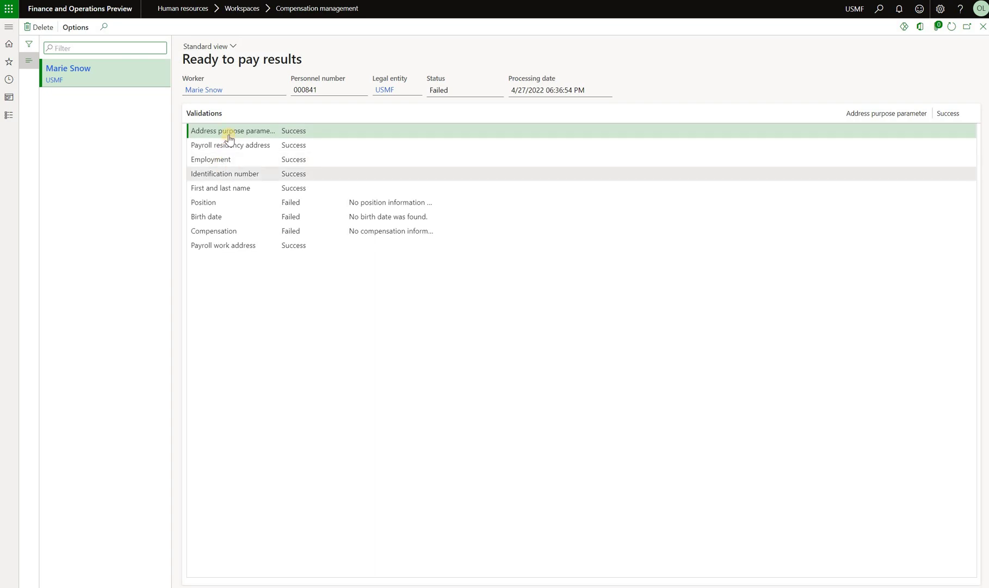
click(228, 144)
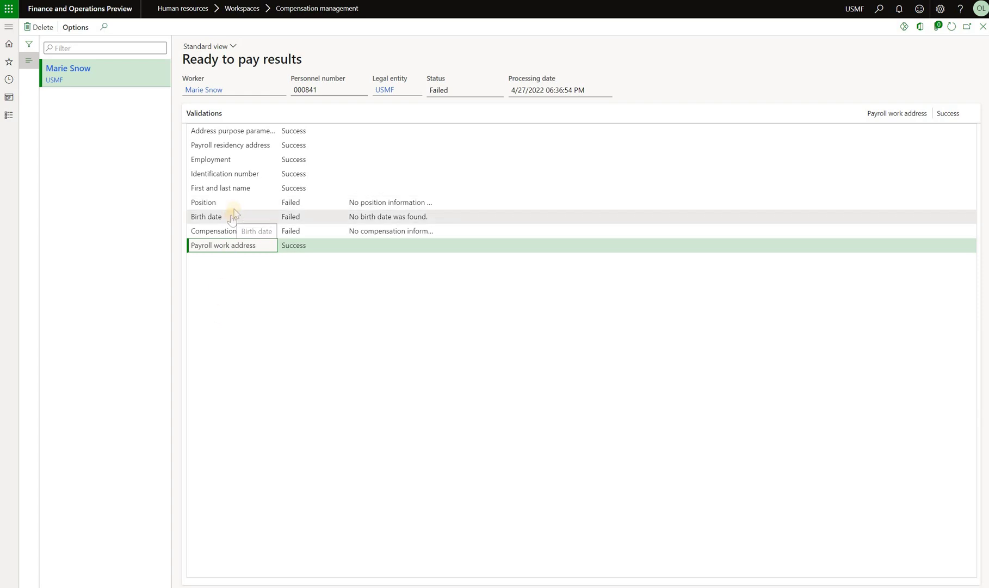
key(Escape)
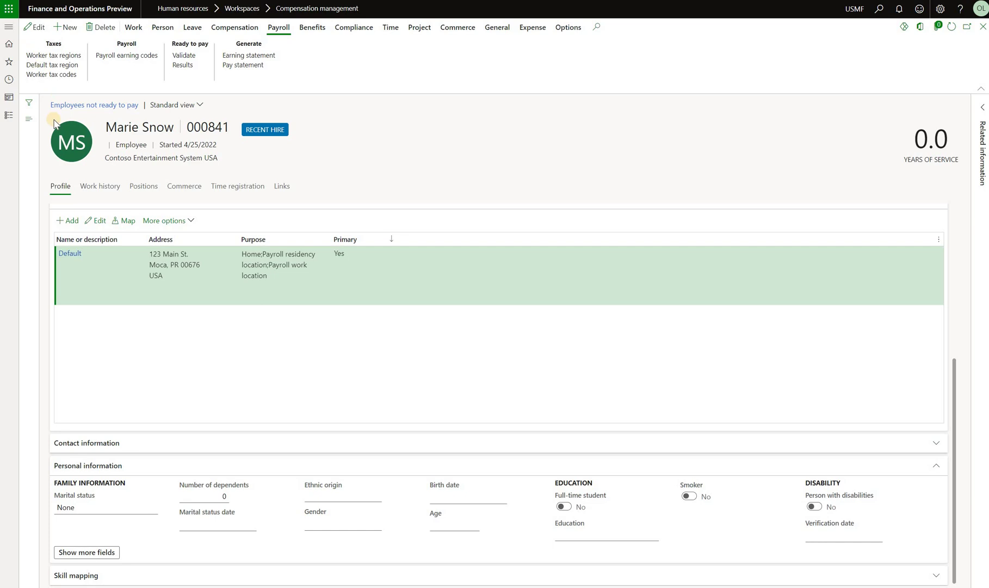
Correct the worker's birth date so the year is 1990
key(F2)
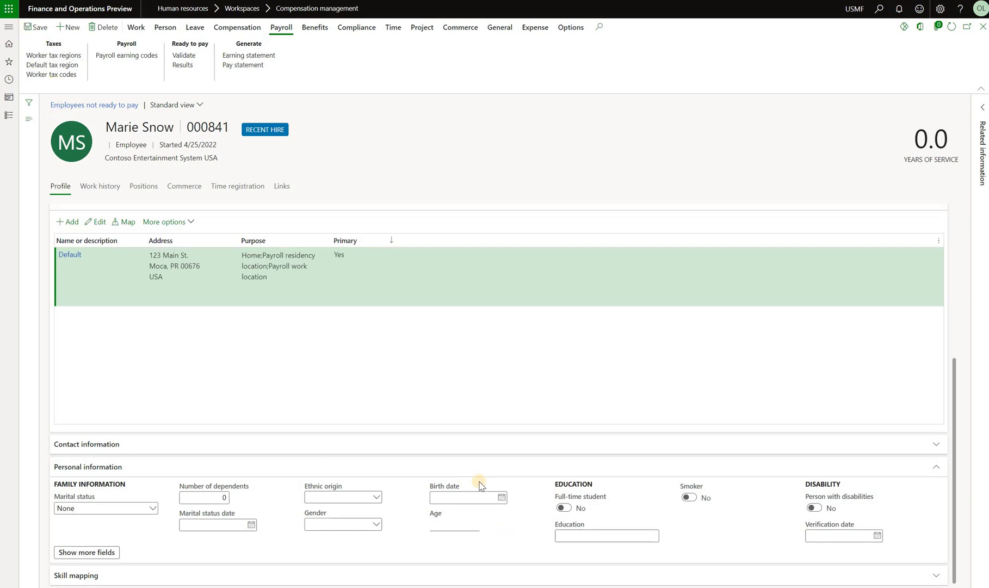
click(479, 495)
text(4/27/2022)
key(BackSpace)
key(BackSpace)
key(BackSpace)
key(BackSpace)
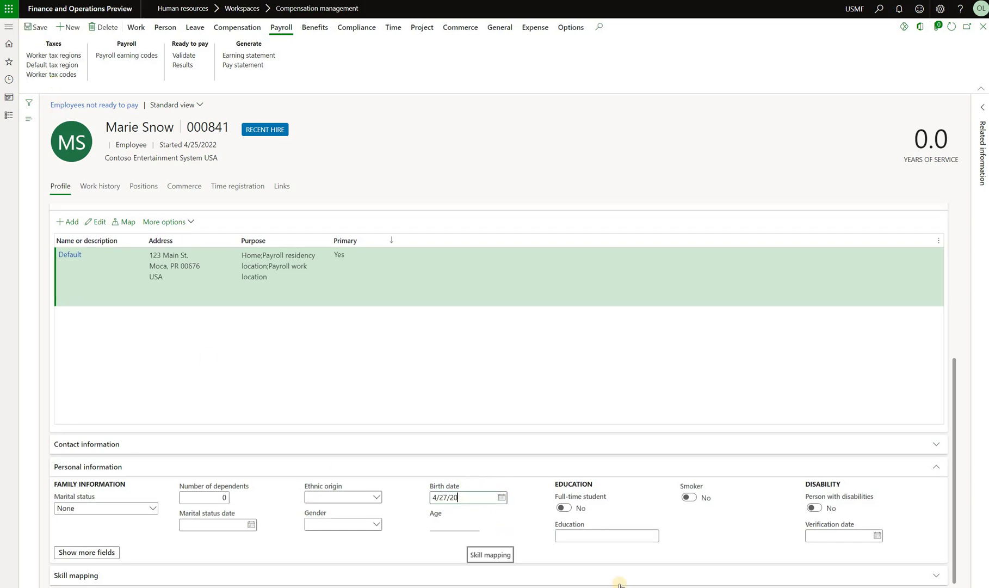
text(1990)
key(Tab)
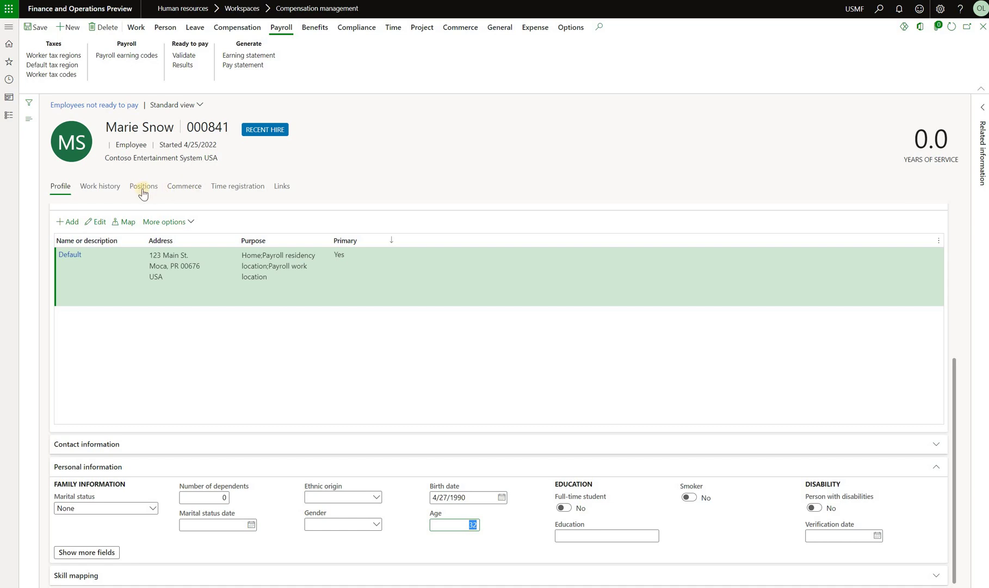
Create a position assignment for the worker to Sales Associate position 000134
click(143, 191)
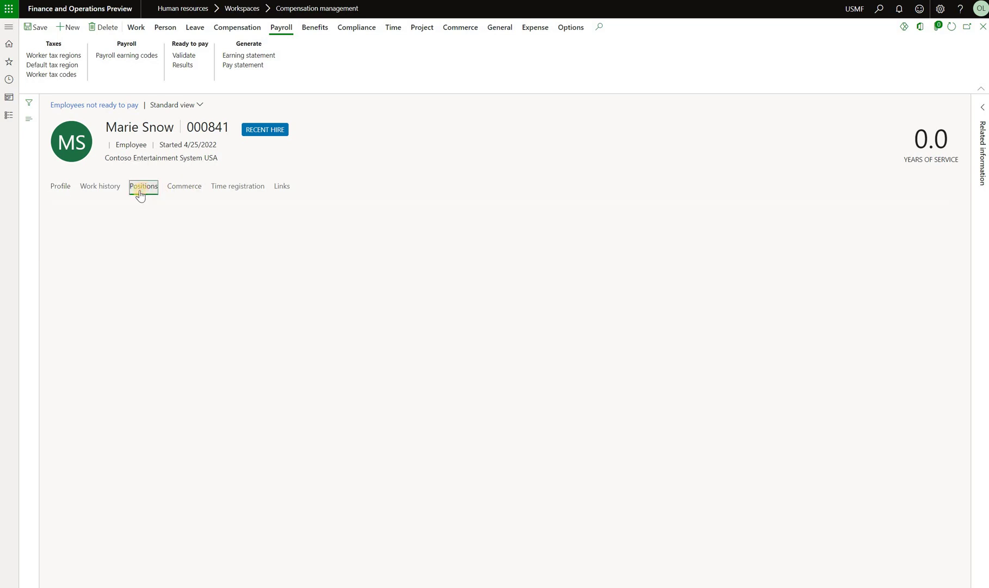
click(78, 211)
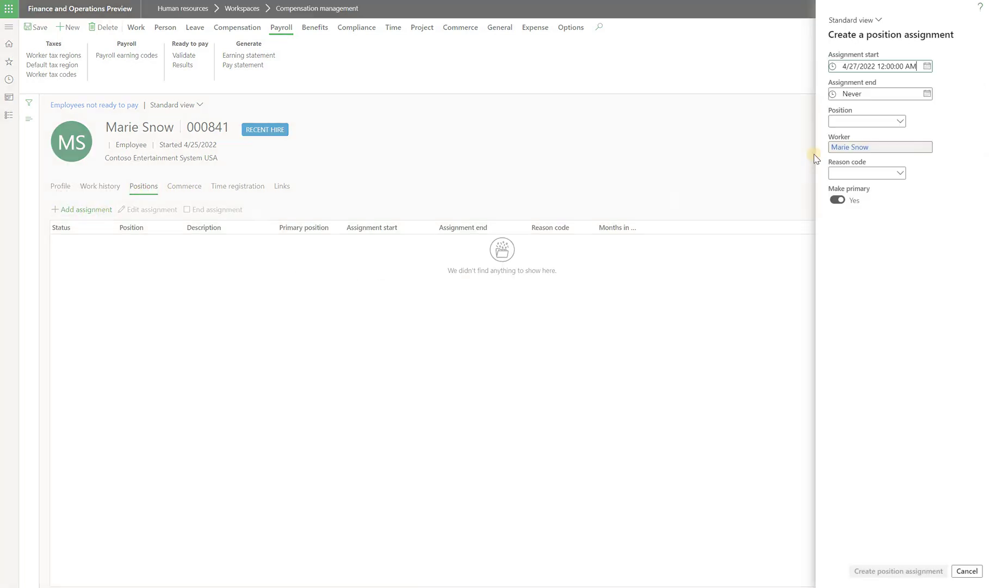
click(900, 121)
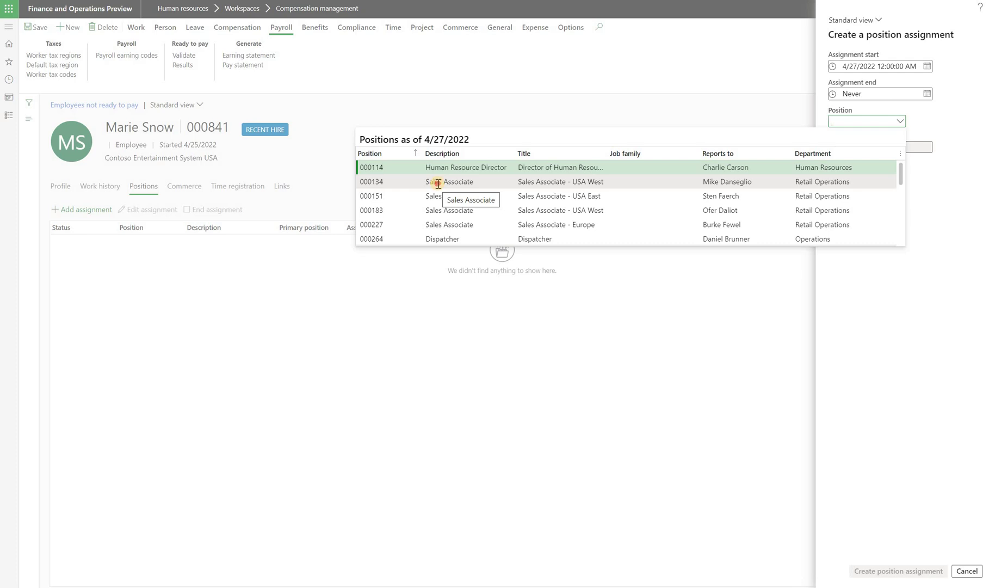
click(438, 183)
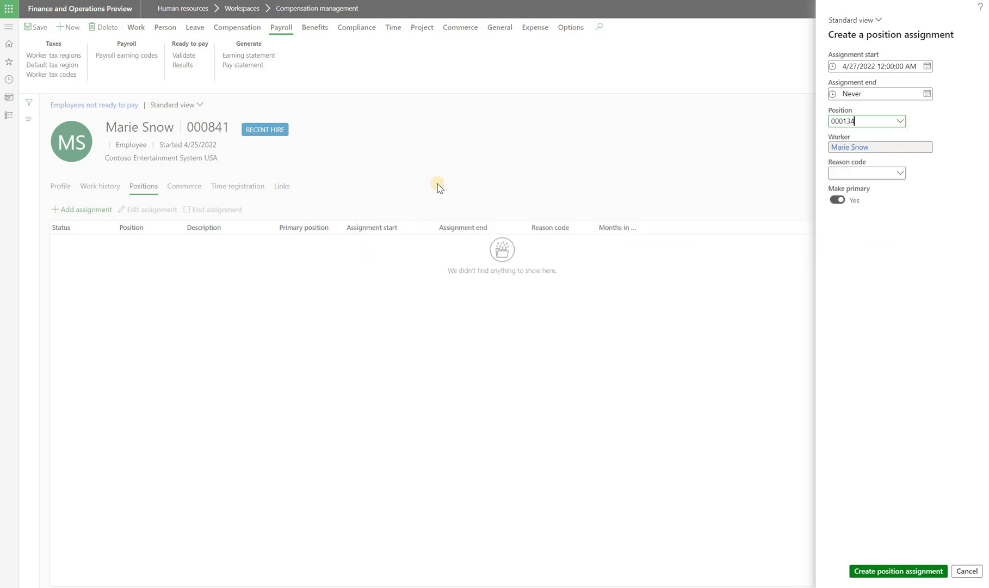
click(874, 570)
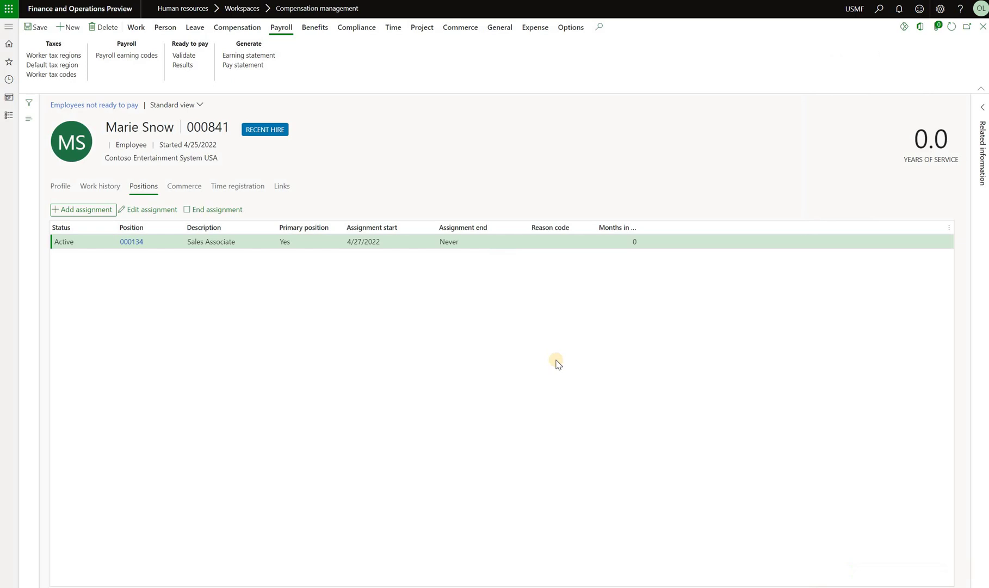
click(179, 59)
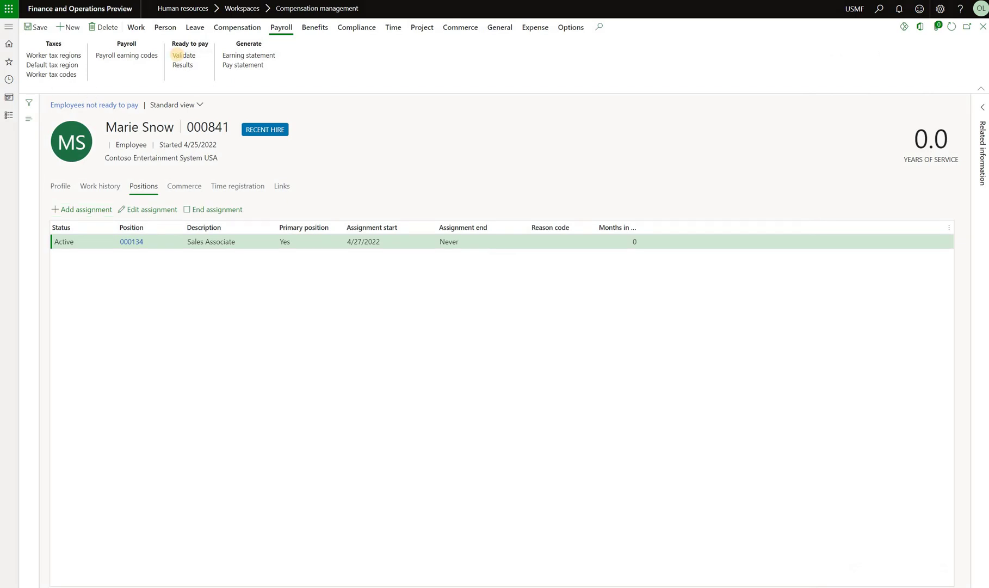
click(182, 65)
click(228, 230)
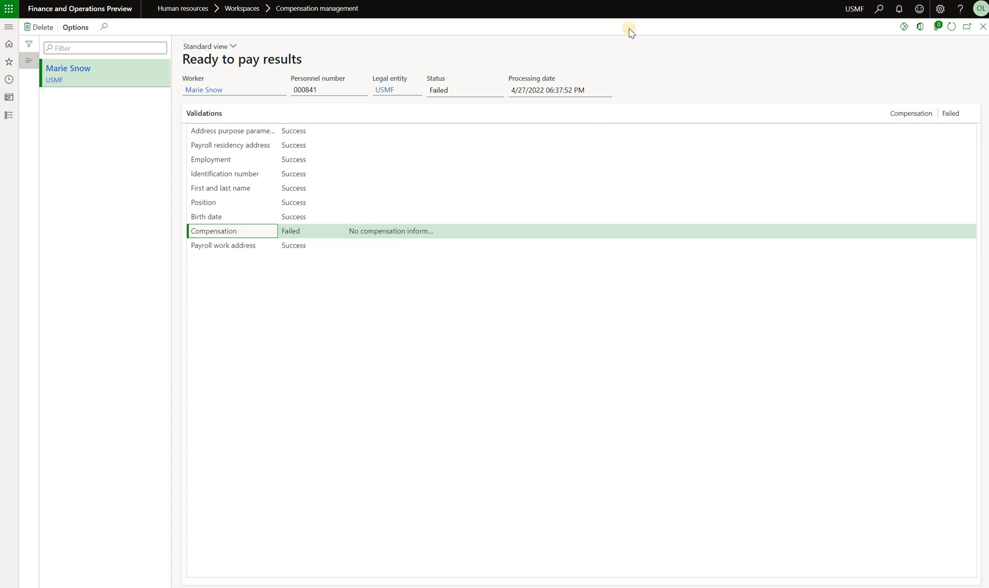
click(983, 27)
click(233, 29)
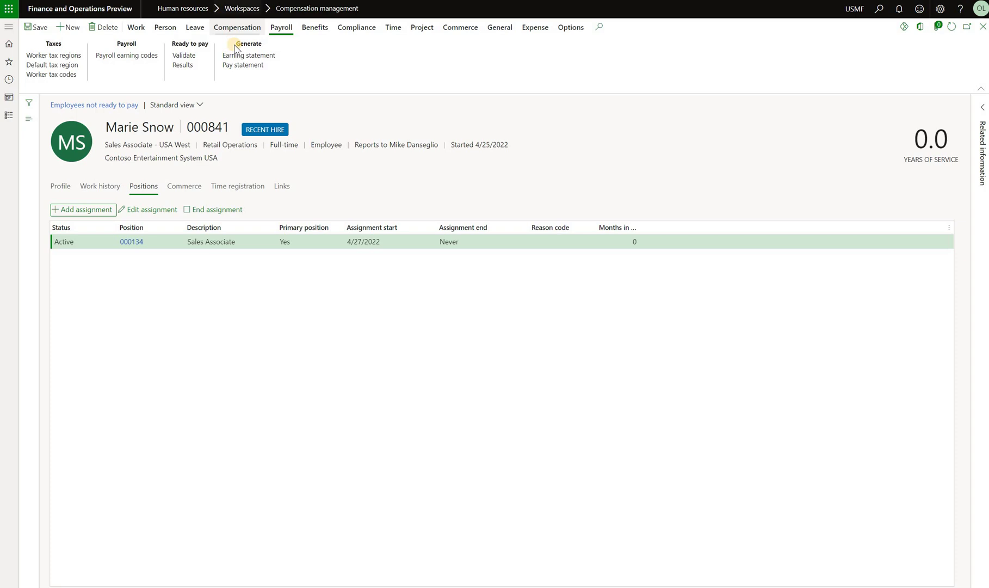
Add a fixed compensation record for position 000134 on plan StepW, Step 1 at 19.1500
click(58, 55)
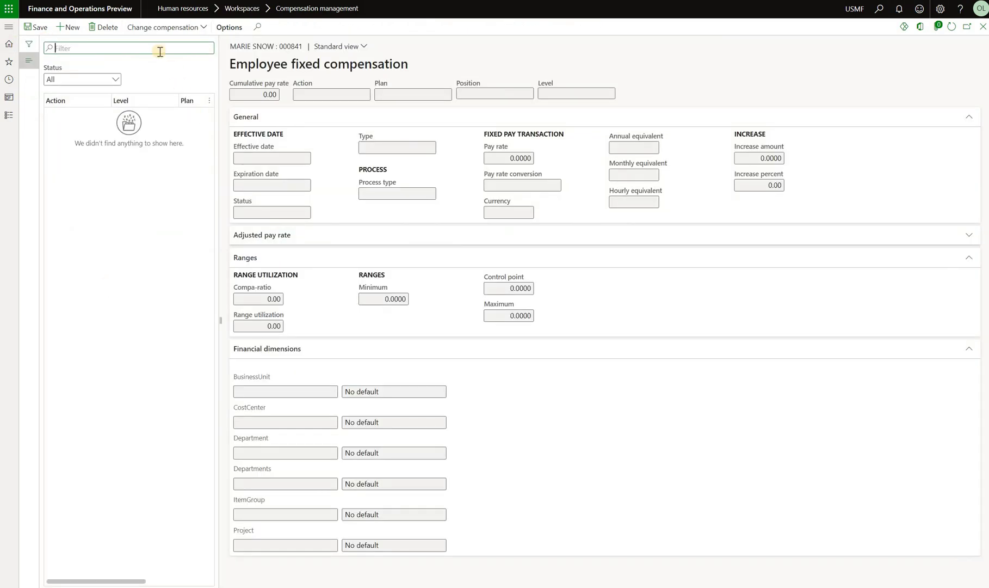
click(68, 27)
click(934, 109)
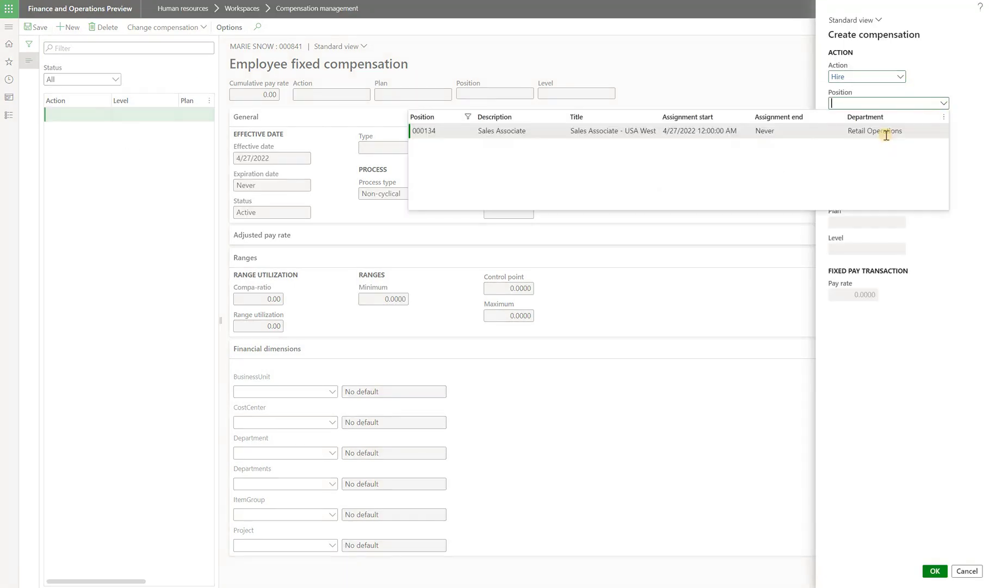
click(886, 132)
click(843, 224)
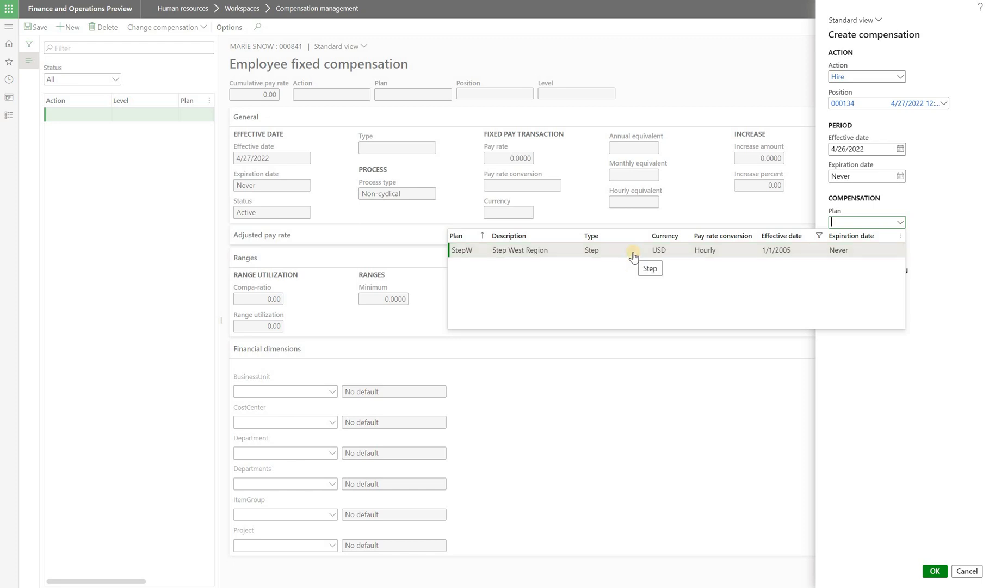
click(519, 249)
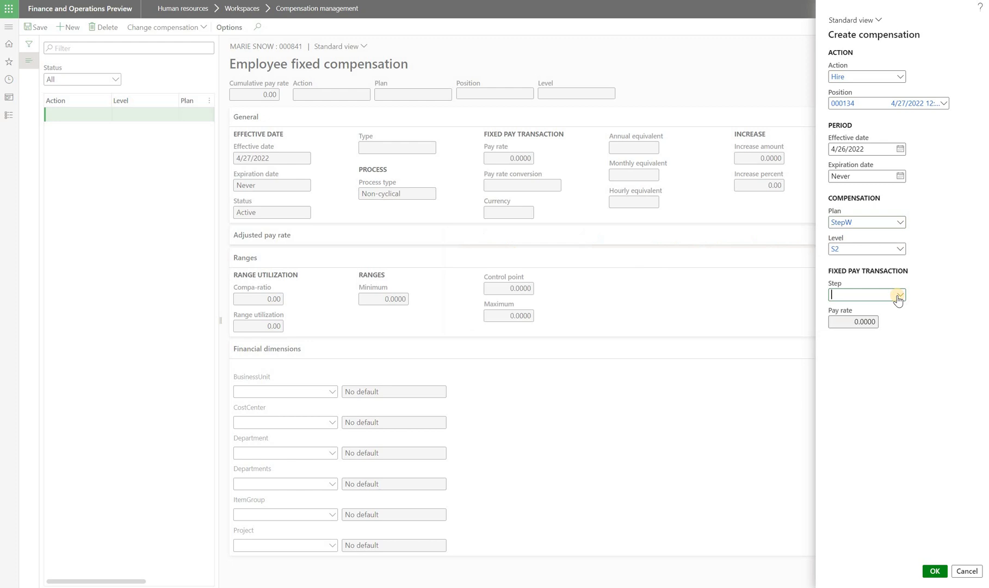
click(900, 295)
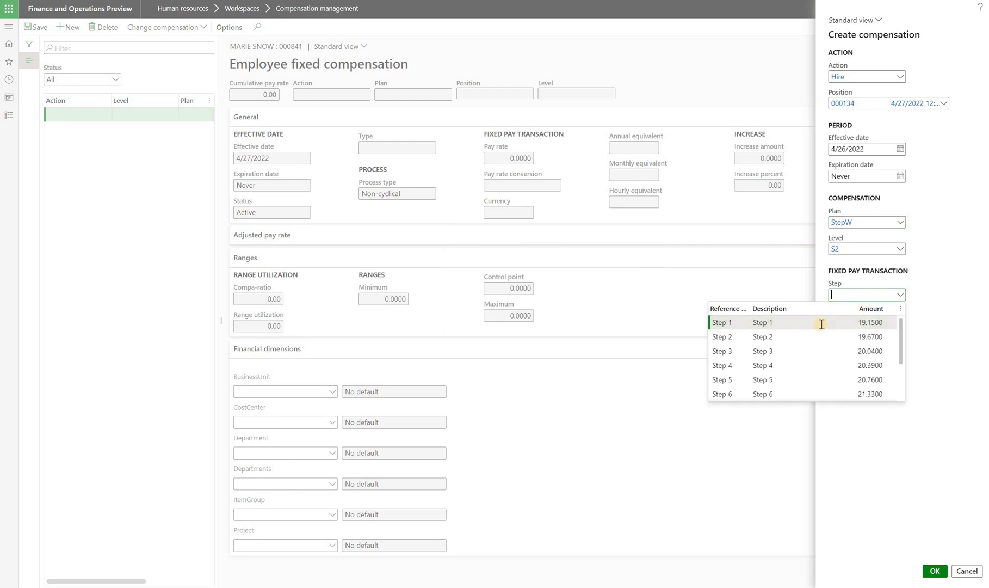
click(819, 327)
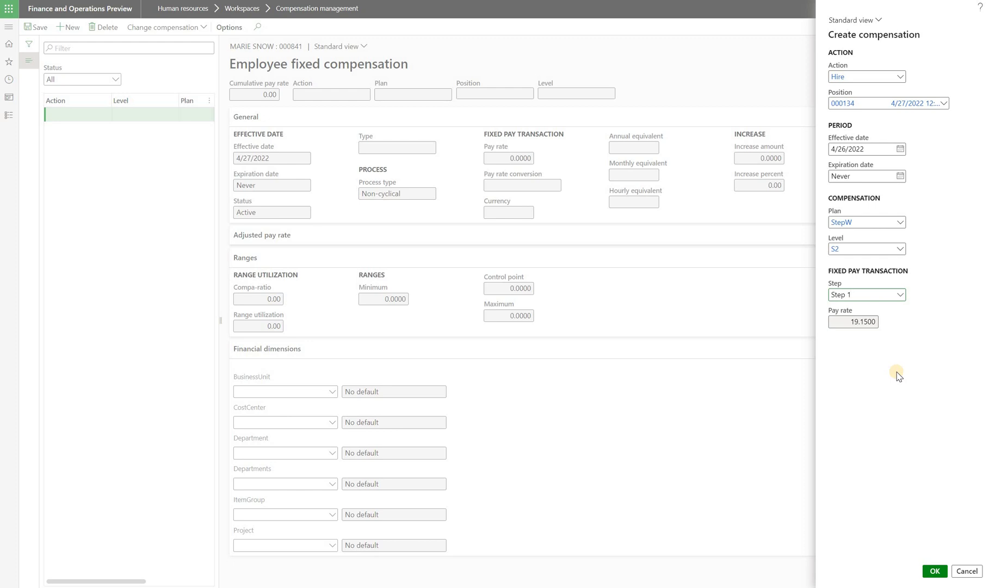
click(933, 571)
click(964, 28)
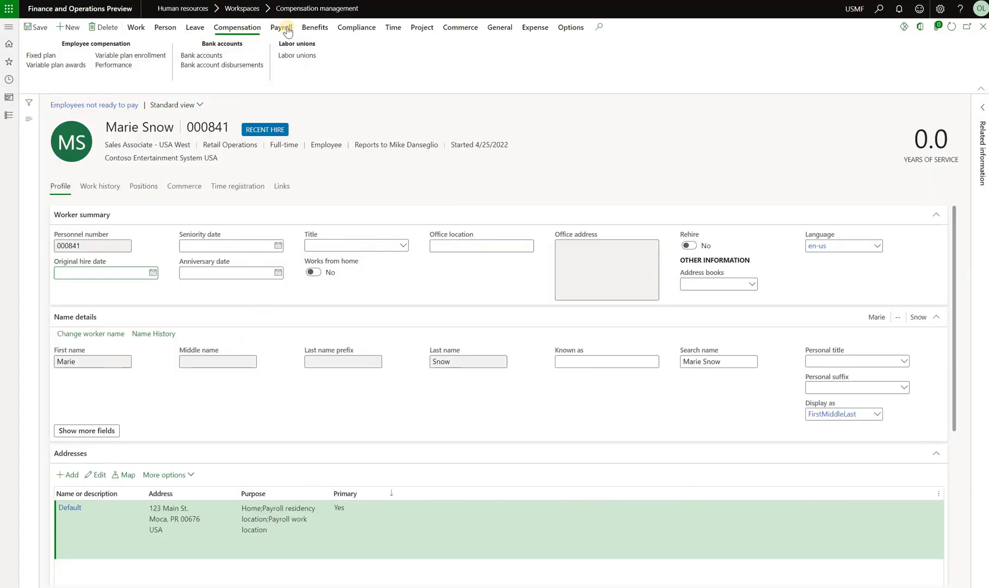
Re-run the ready-to-pay validation, then open the Employees ready to pay list showing 2 employees
click(282, 27)
click(185, 55)
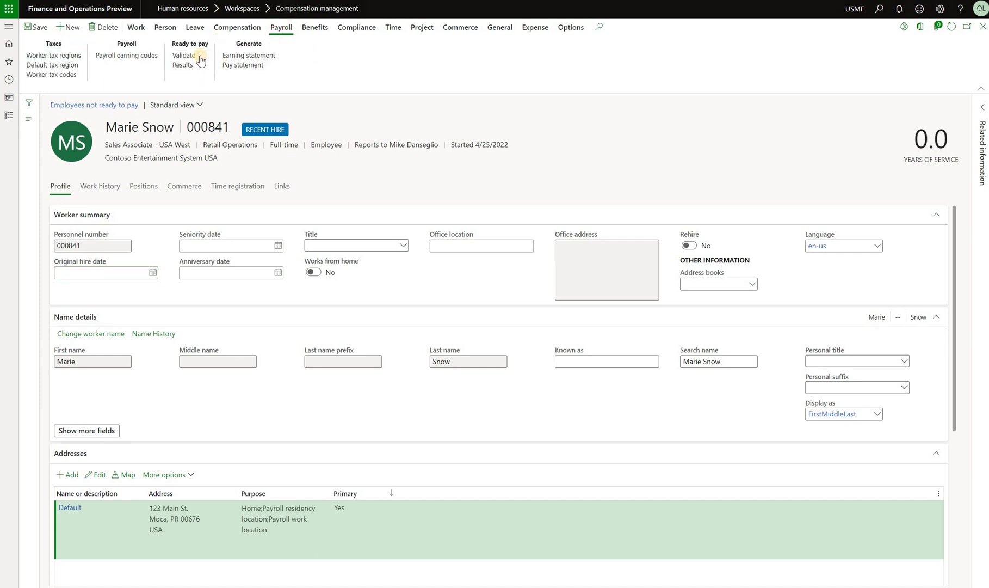
click(982, 28)
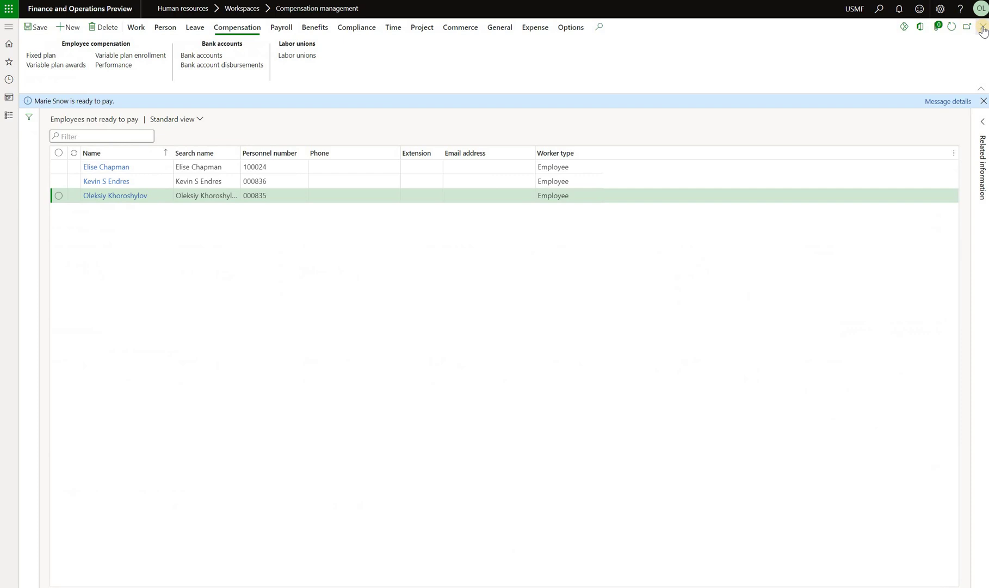
click(983, 26)
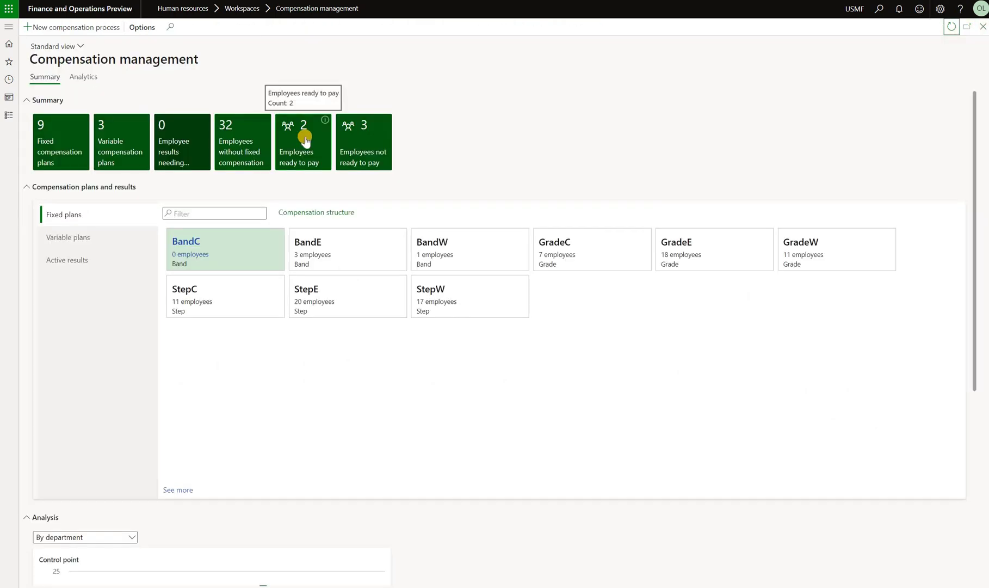
click(305, 136)
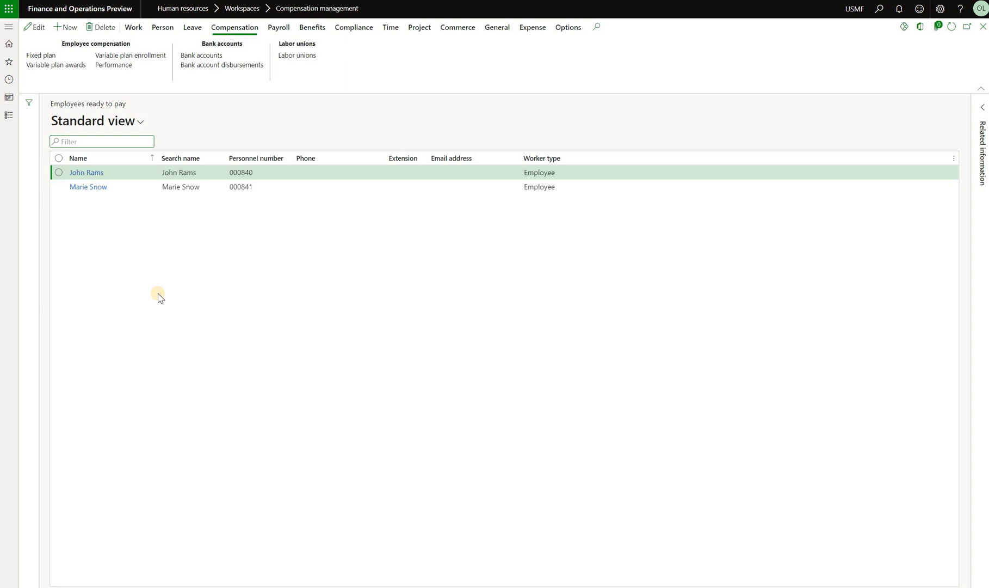
Create a Ready to pay schedule-type automation series for usmf, daily at 12:00 PM from 4/27/2022
click(878, 9)
text(process auto)
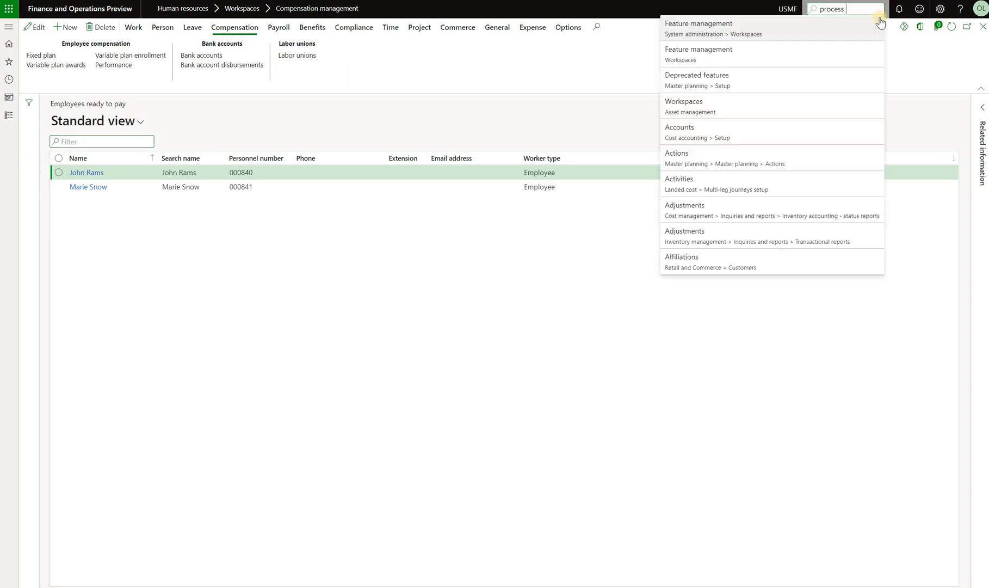
click(761, 62)
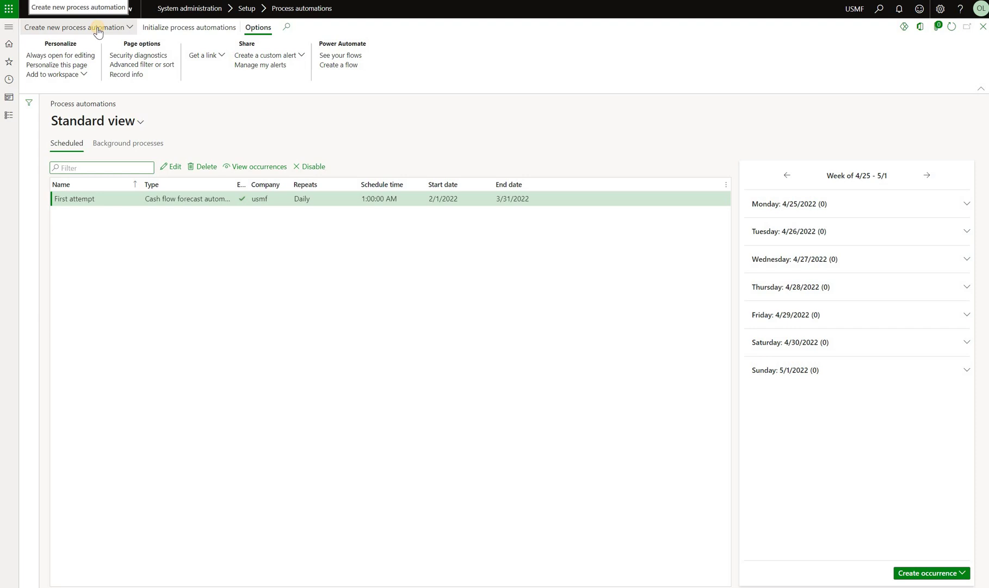
click(98, 28)
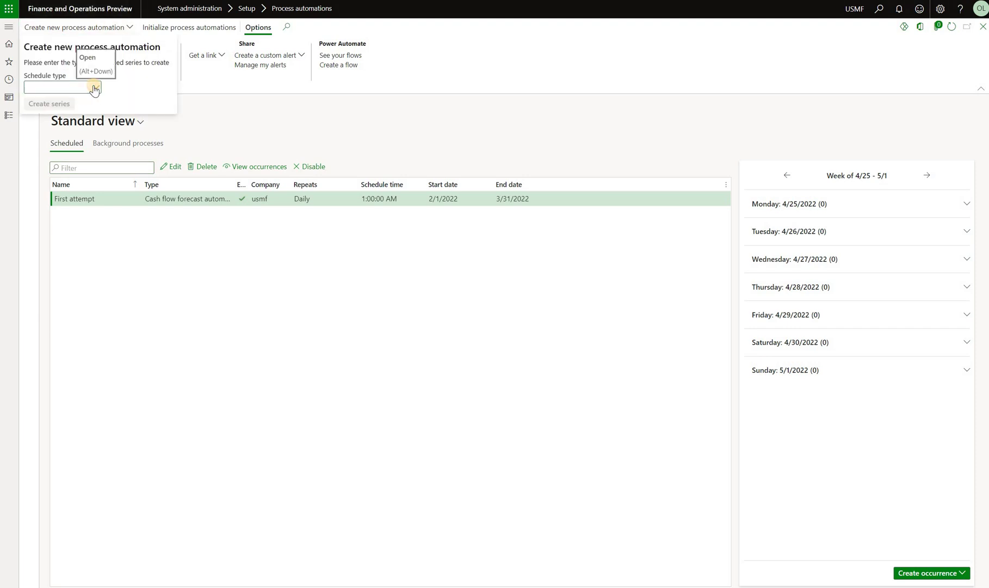
click(95, 88)
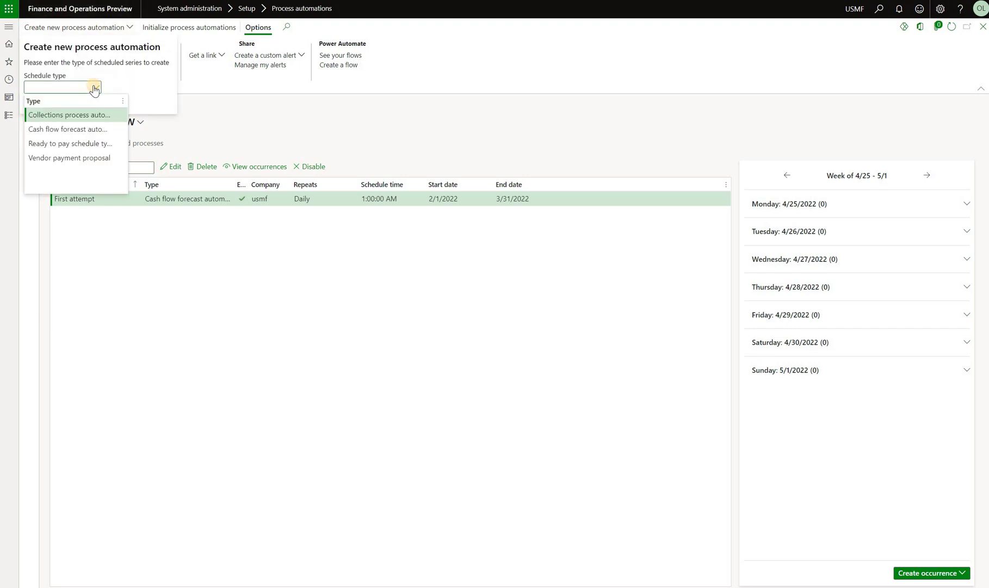
click(76, 144)
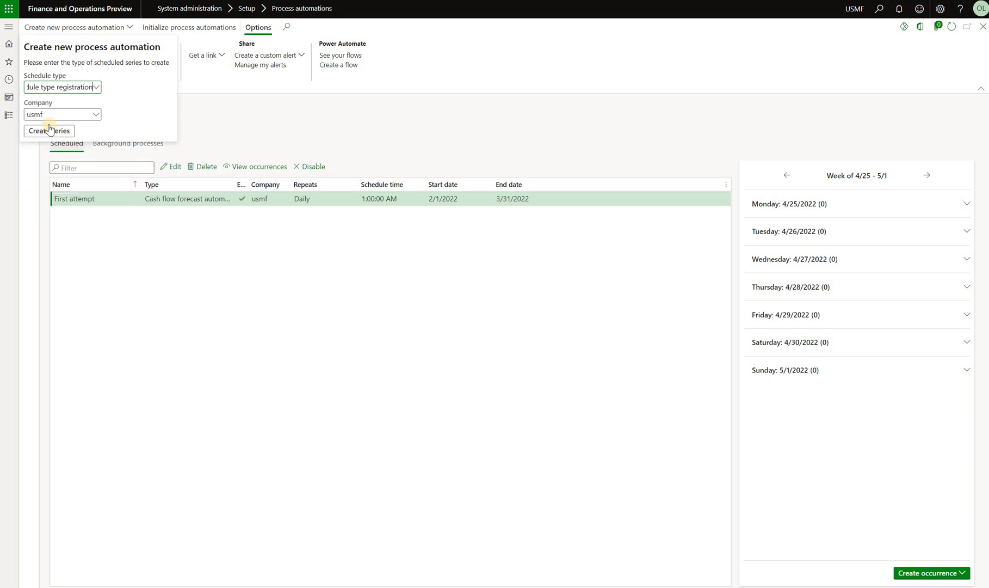
click(45, 131)
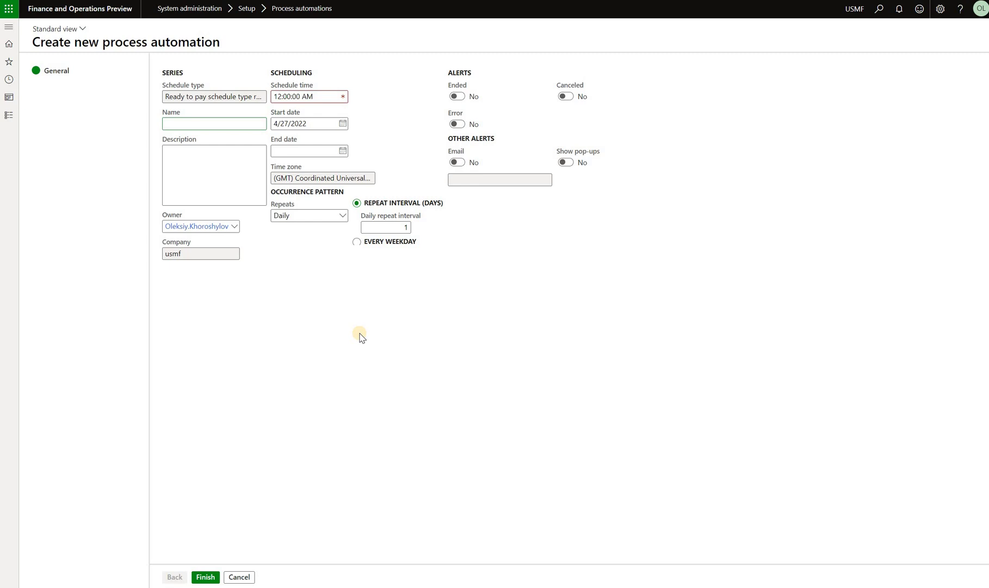
click(206, 577)
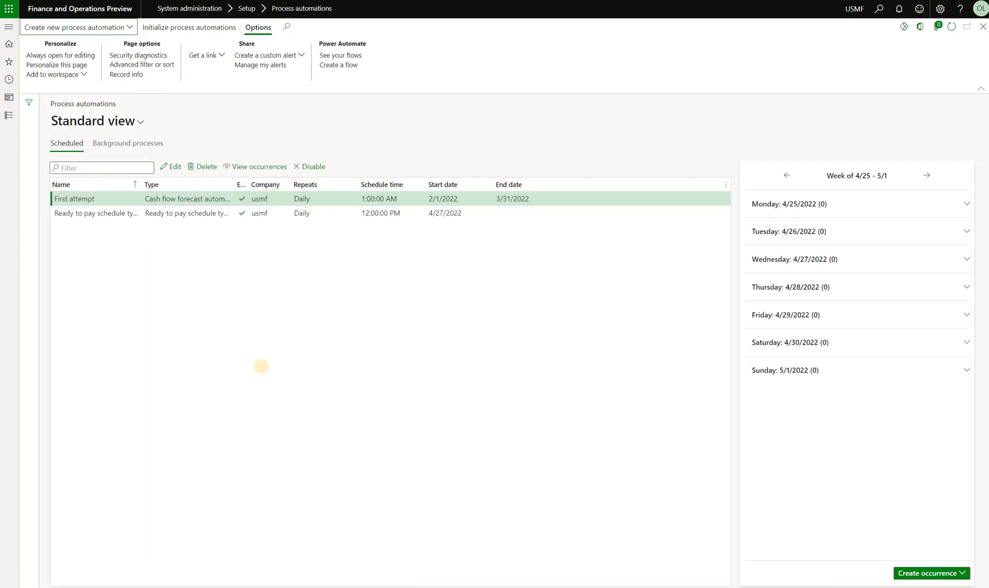